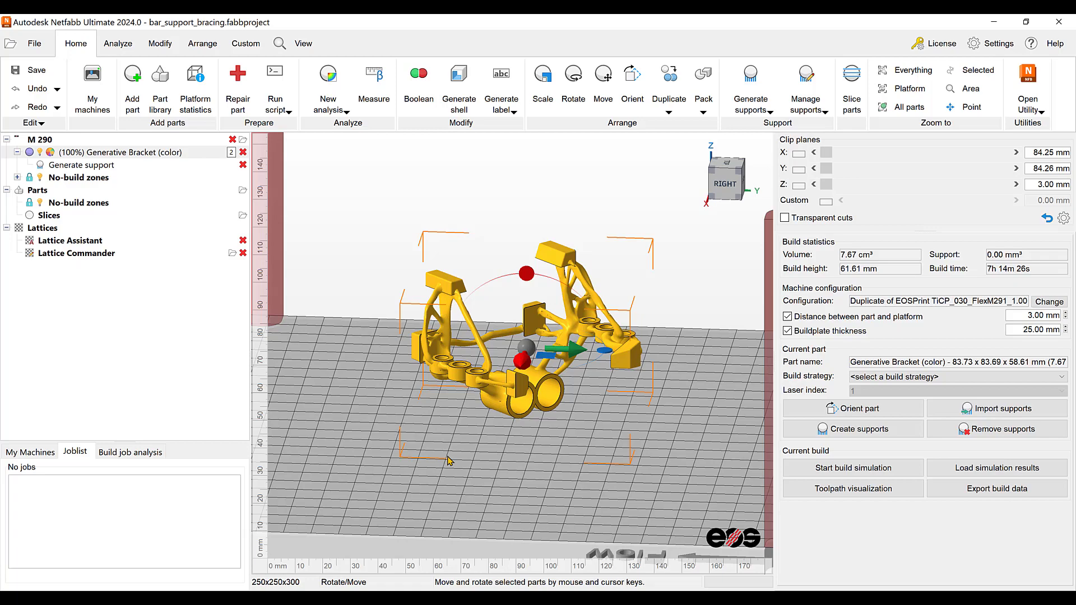
- Open the What's new in 2024.0 article in Netfabb's online help
scroll(544, 440, "up", 5)
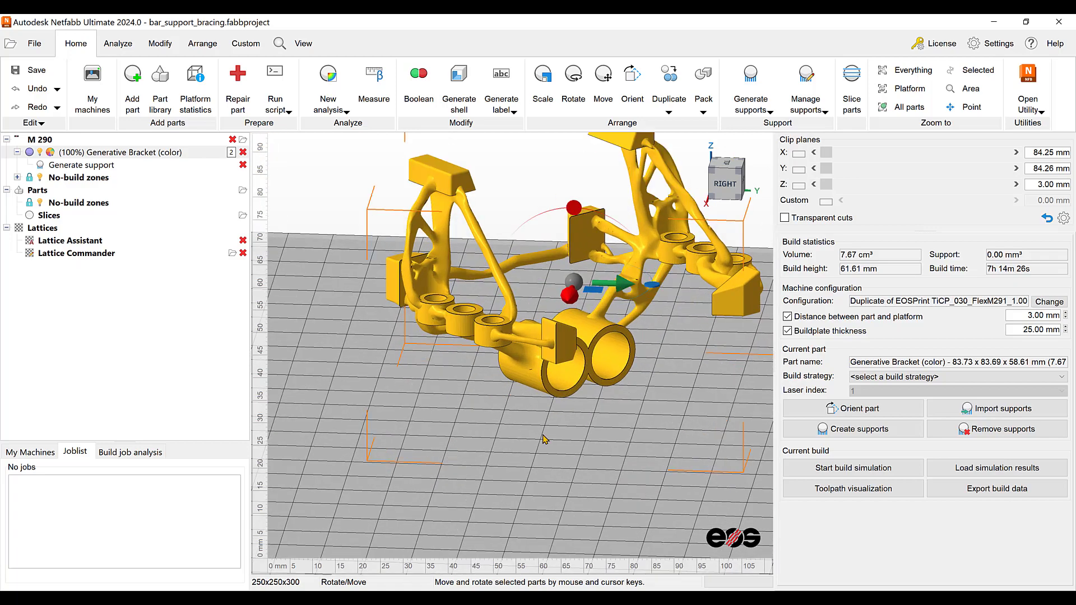
scroll(545, 440, "down", 5)
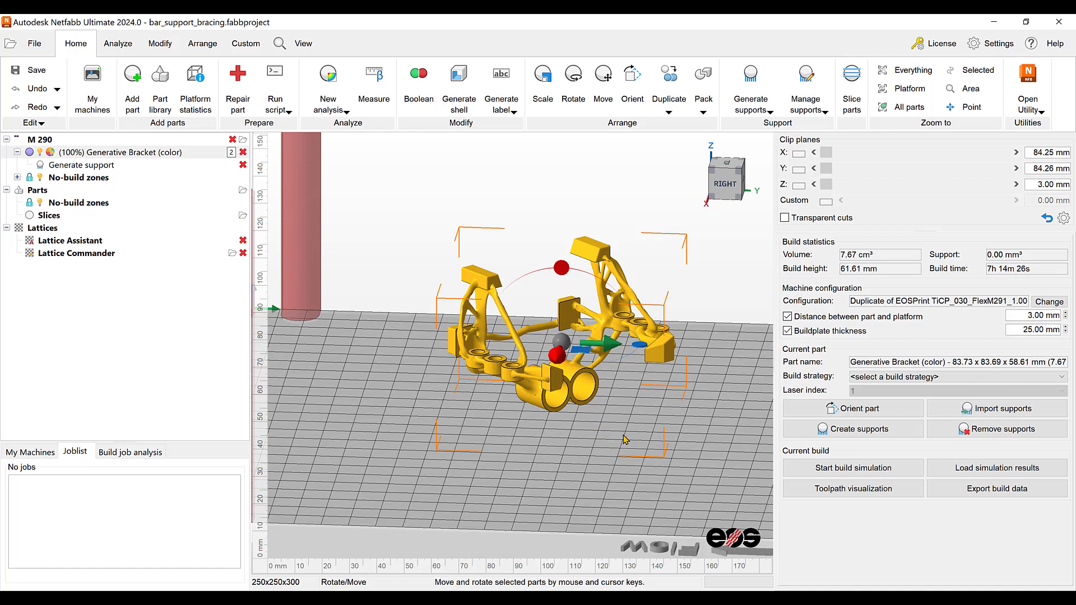
right_click_drag(626, 440, 605, 450)
scroll(605, 451, "down", 5)
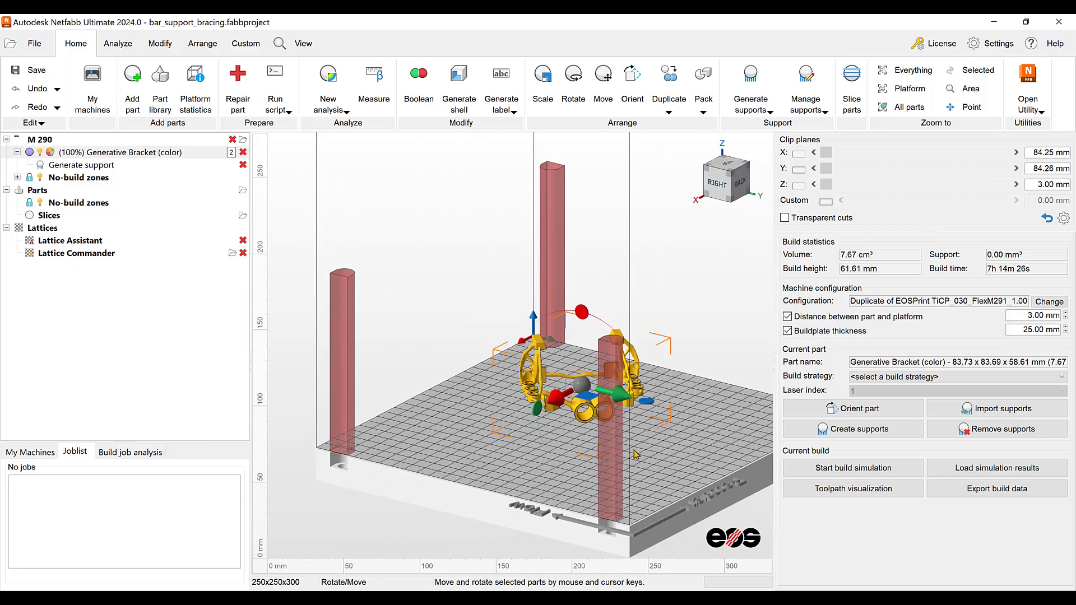
right_click_drag(672, 457, 594, 424)
scroll(594, 424, "up", 3)
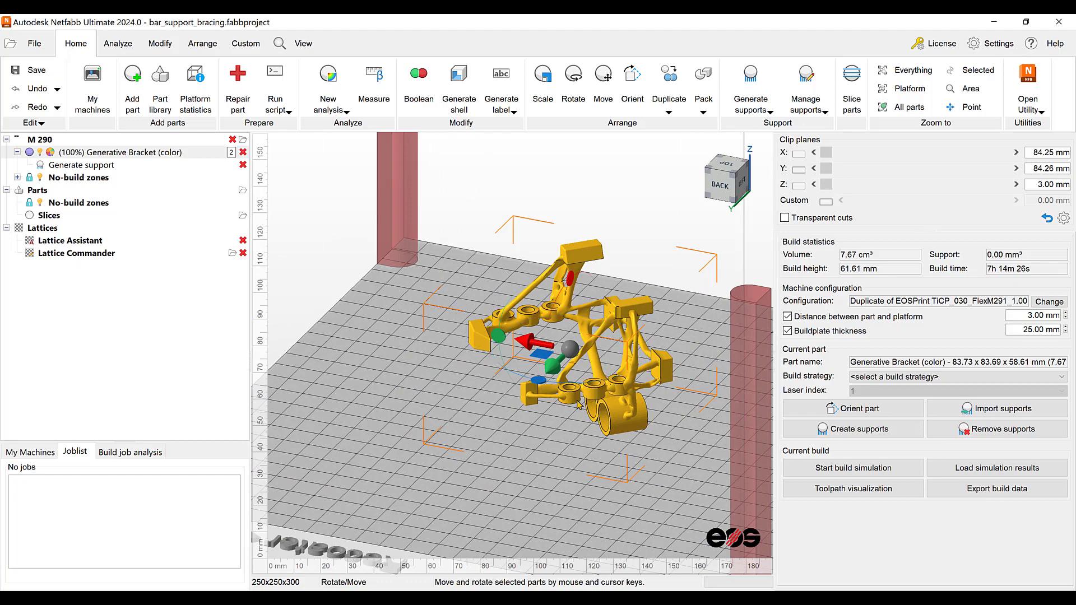
right_click_drag(471, 397, 527, 387)
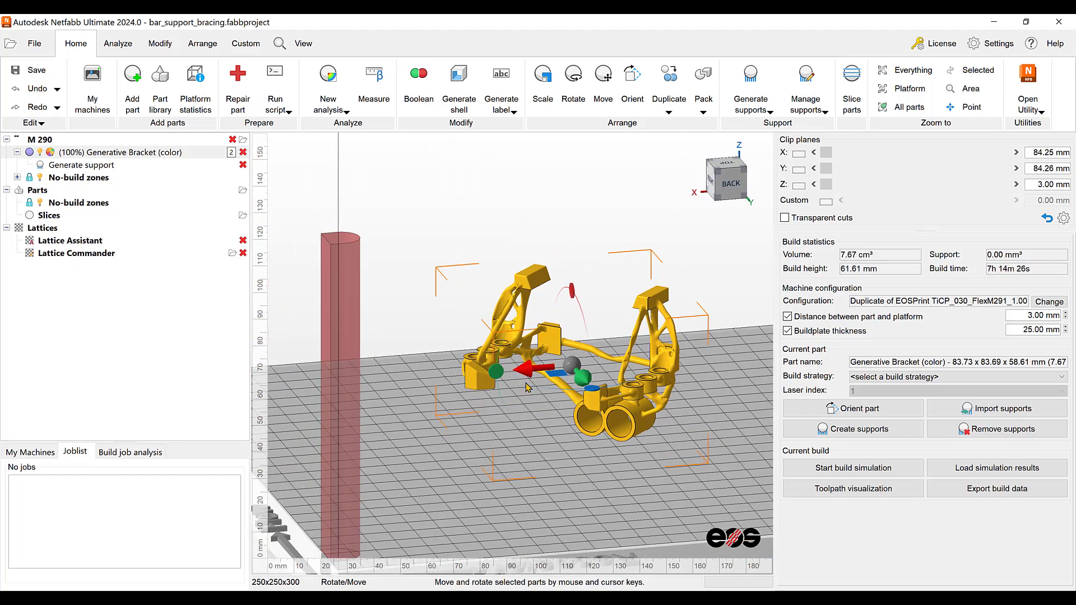
scroll(527, 386, "up", 2)
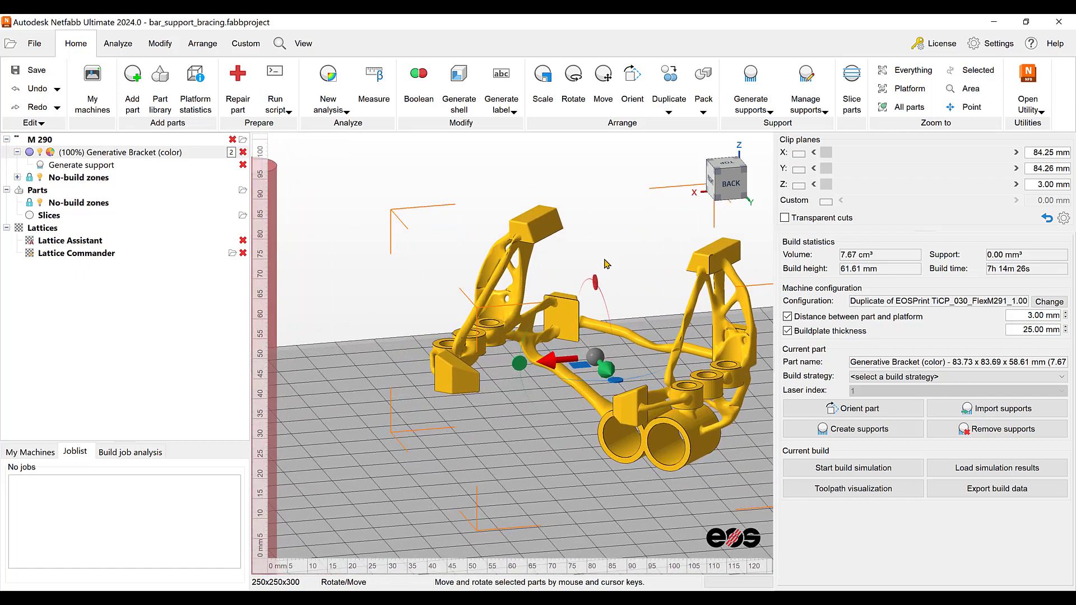
left_click(1056, 45)
left_click(1035, 80)
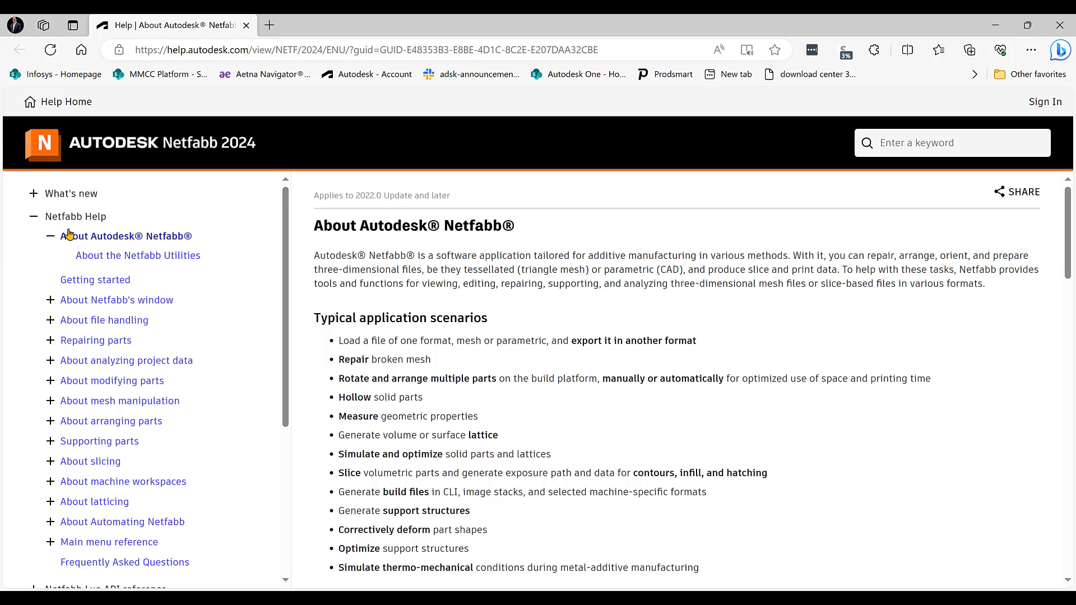
left_click(54, 198)
left_click(98, 216)
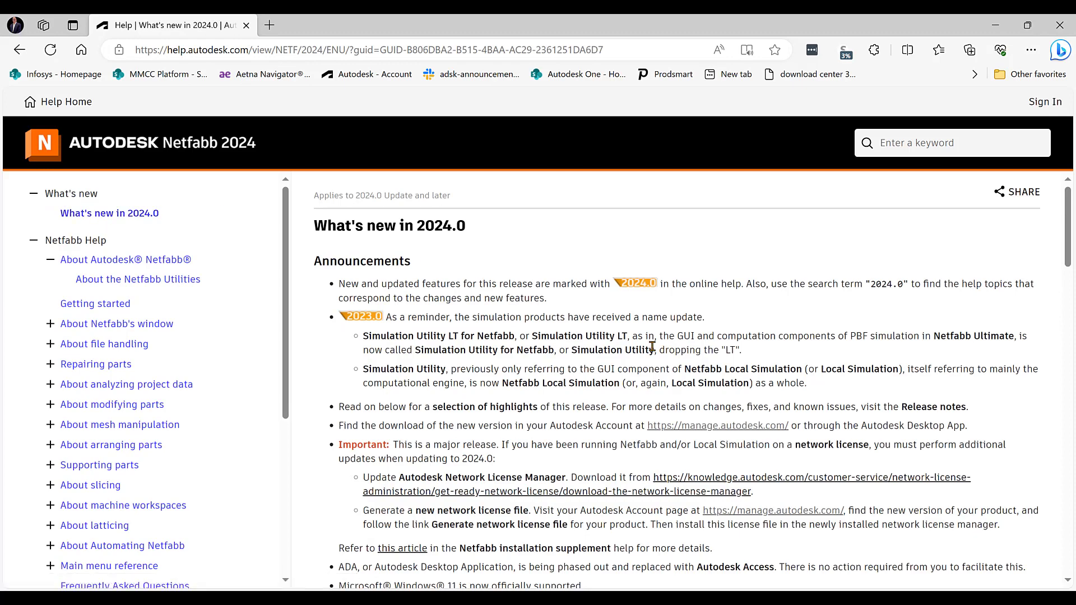
- Scroll the article to the grouped, cross-braced bar supports section with the torus image
scroll(653, 348, "down", 5)
scroll(655, 352, "down", 5)
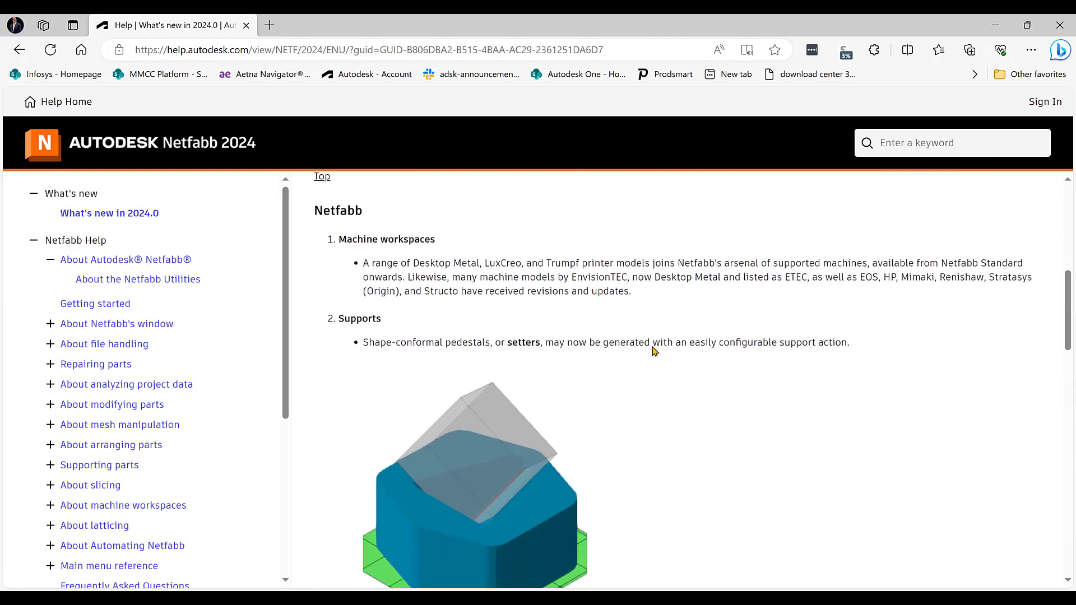
scroll(654, 351, "down", 5)
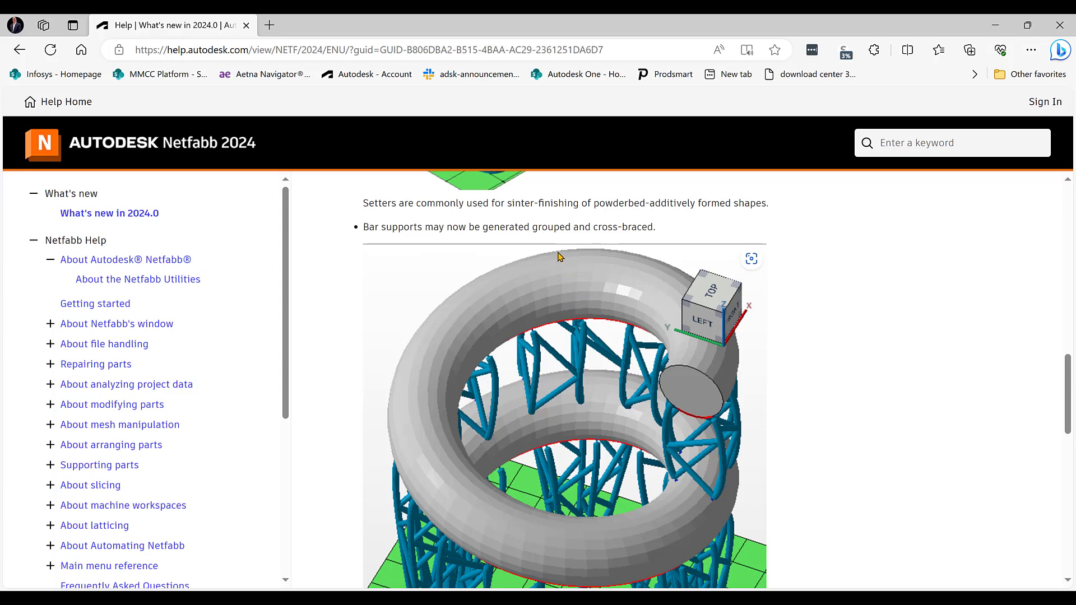
scroll(603, 255, "down", 4)
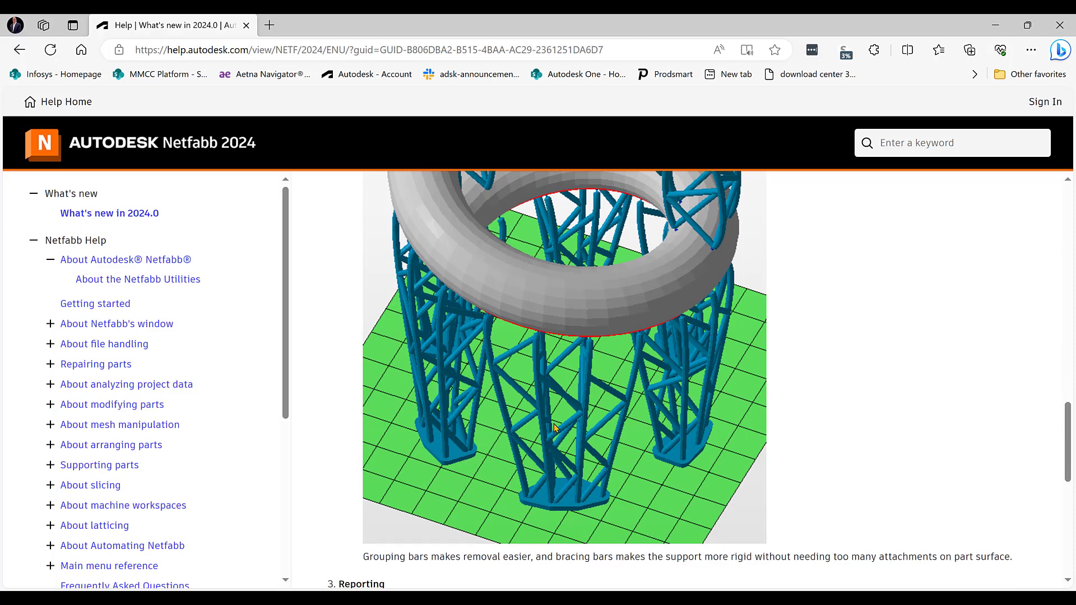
scroll(555, 427, "down", 2)
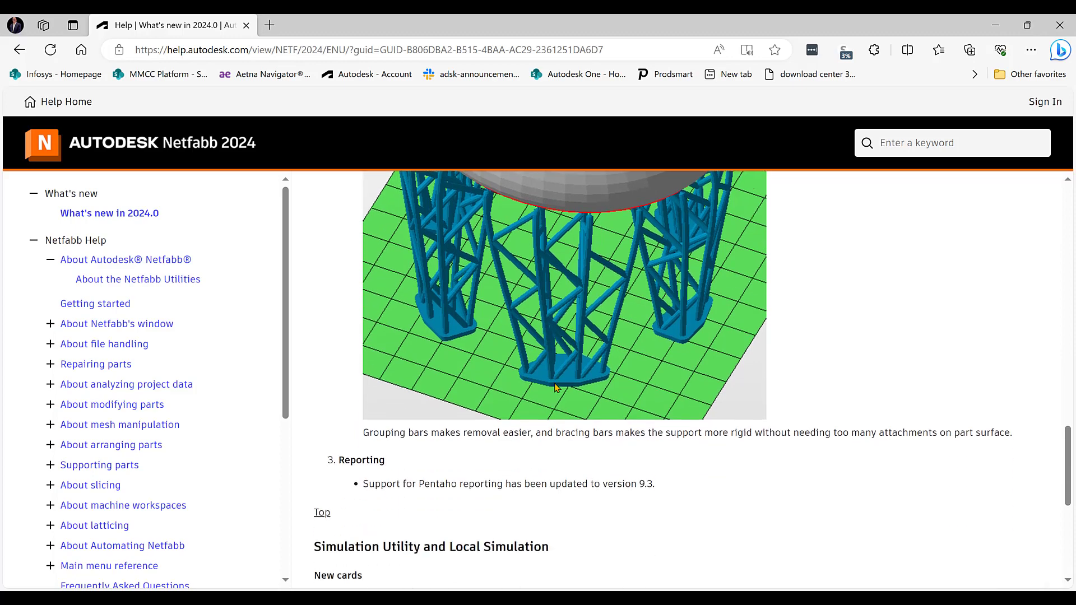
scroll(555, 387, "up", 2)
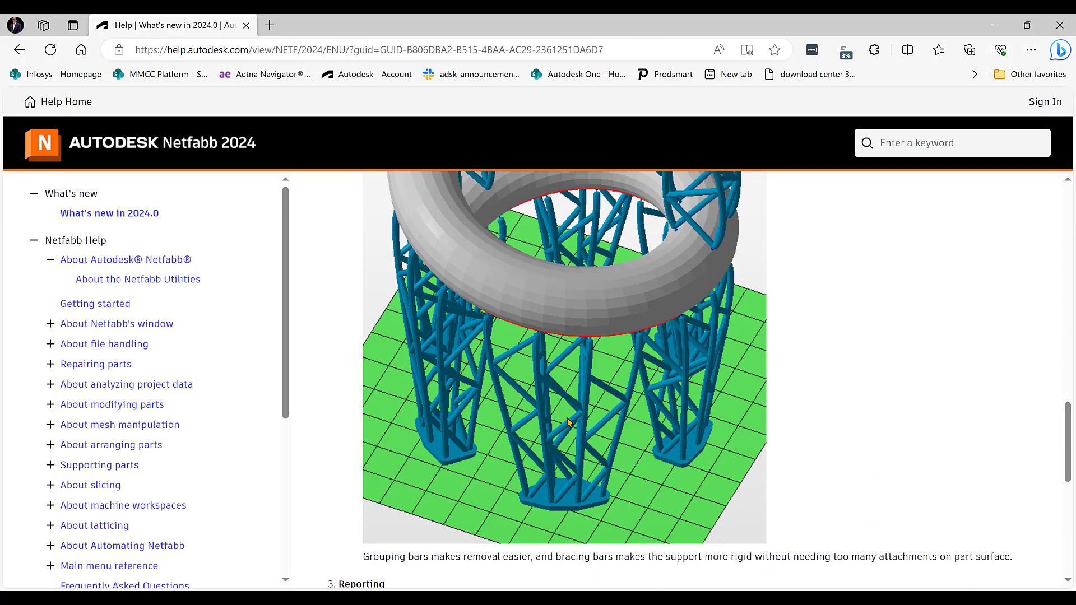
scroll(572, 433, "up", 1)
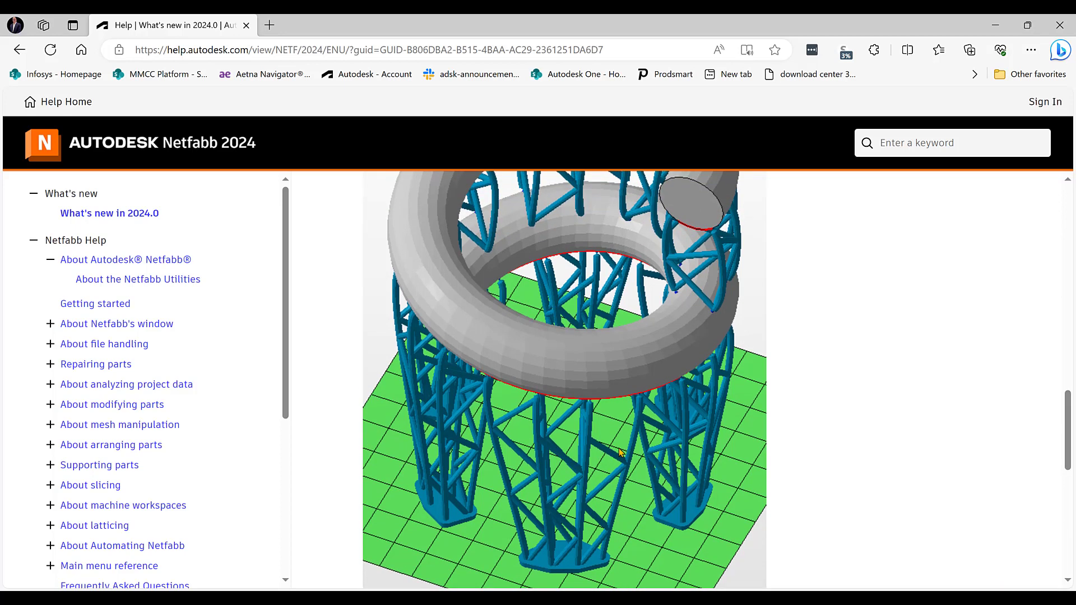
scroll(621, 451, "up", 1)
scroll(621, 452, "down", 1)
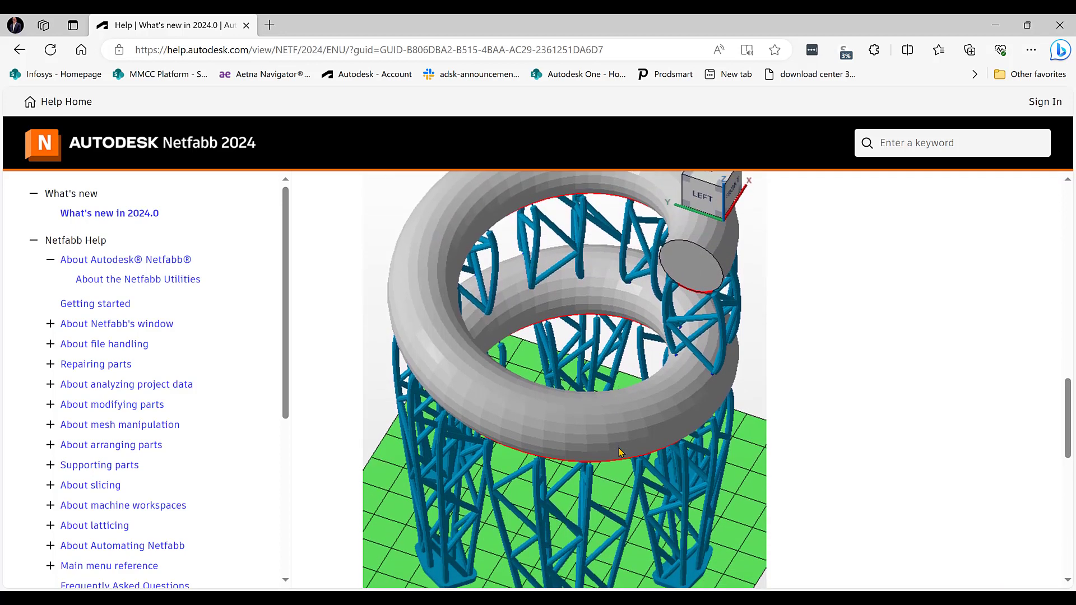
scroll(620, 451, "down", 1)
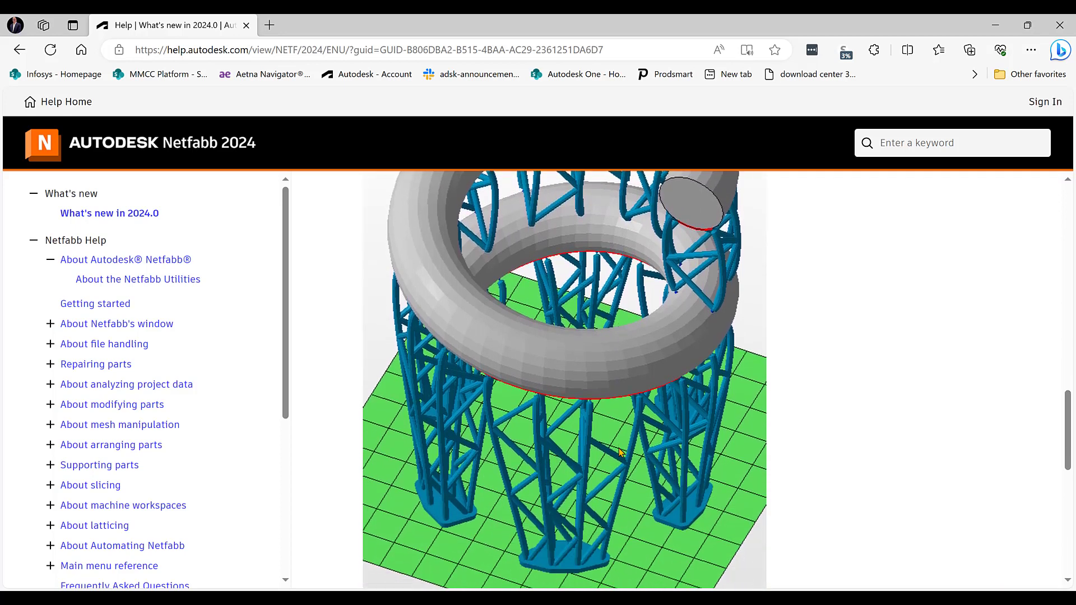
scroll(621, 451, "down", 1)
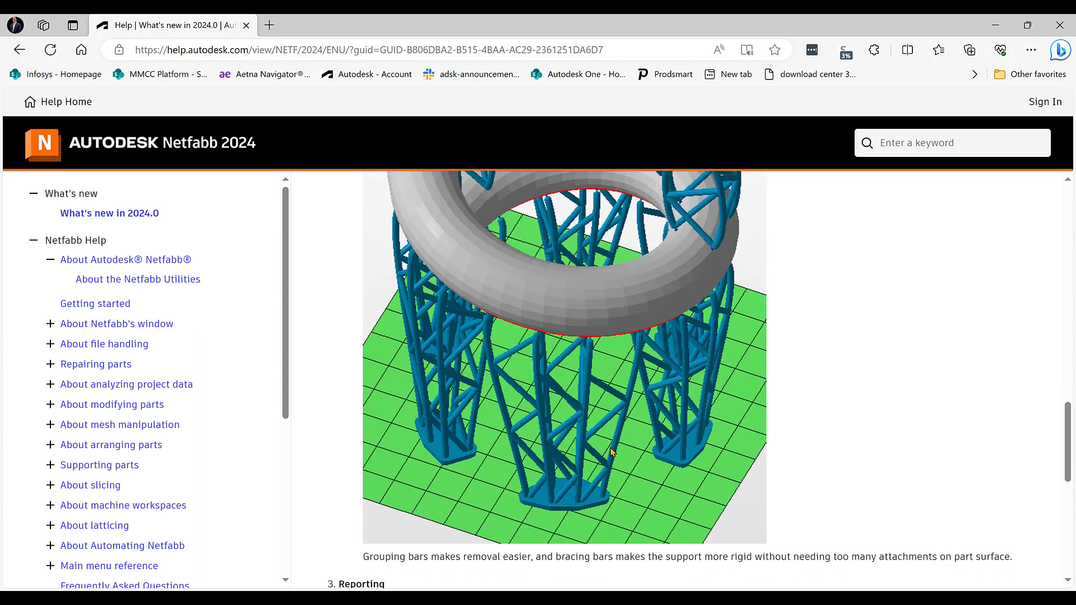
scroll(611, 451, "up", 1)
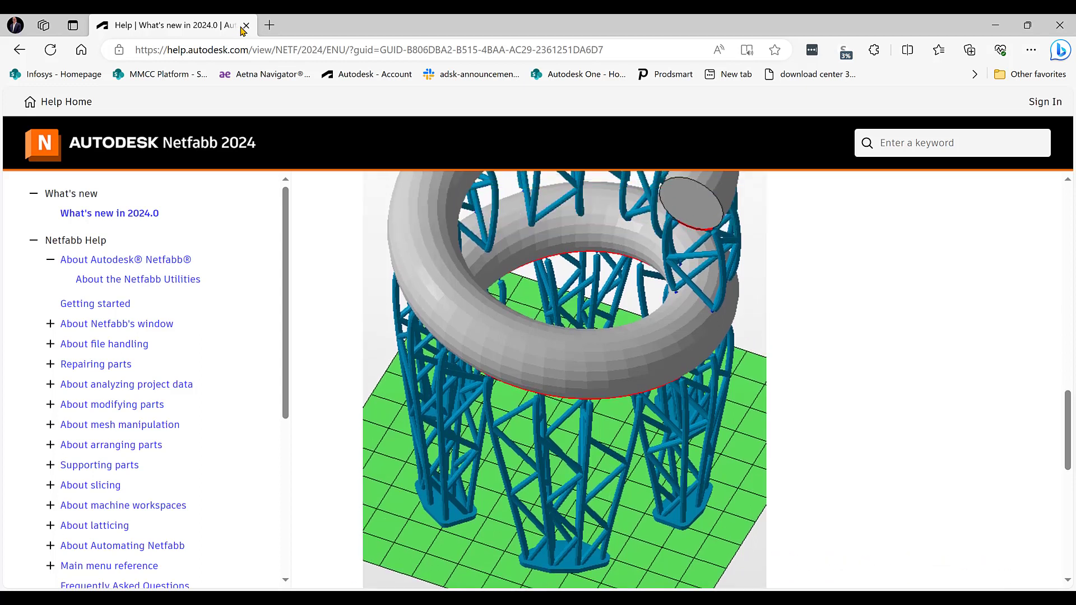
- Return to Netfabb and create Bracing Bars Script-KM bar supports under the Generative Bracket
left_click(245, 25)
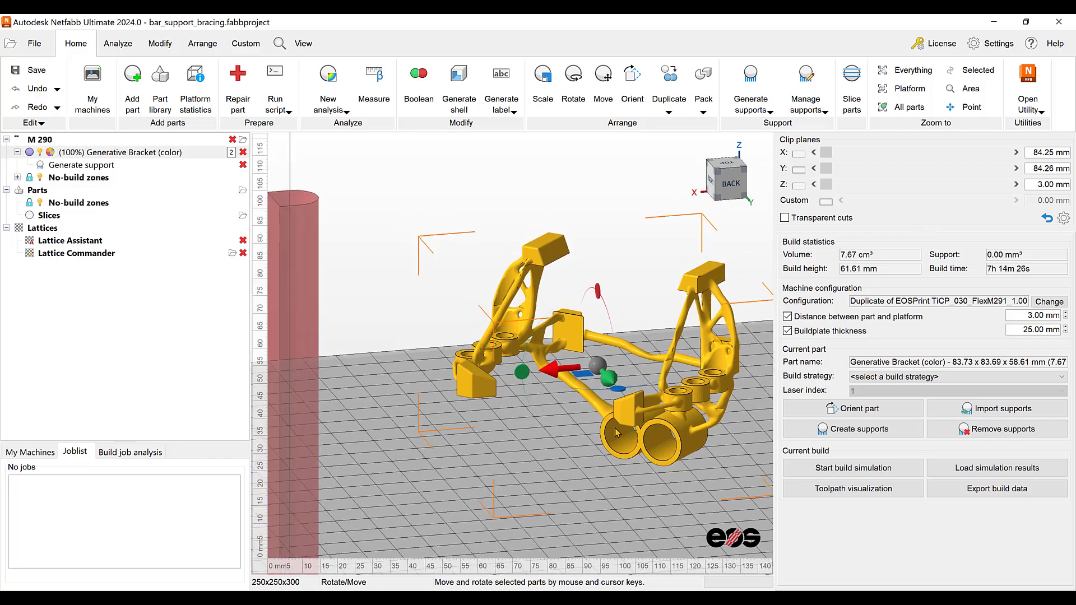
scroll(616, 432, "down", 3)
right_click_drag(616, 431, 485, 440)
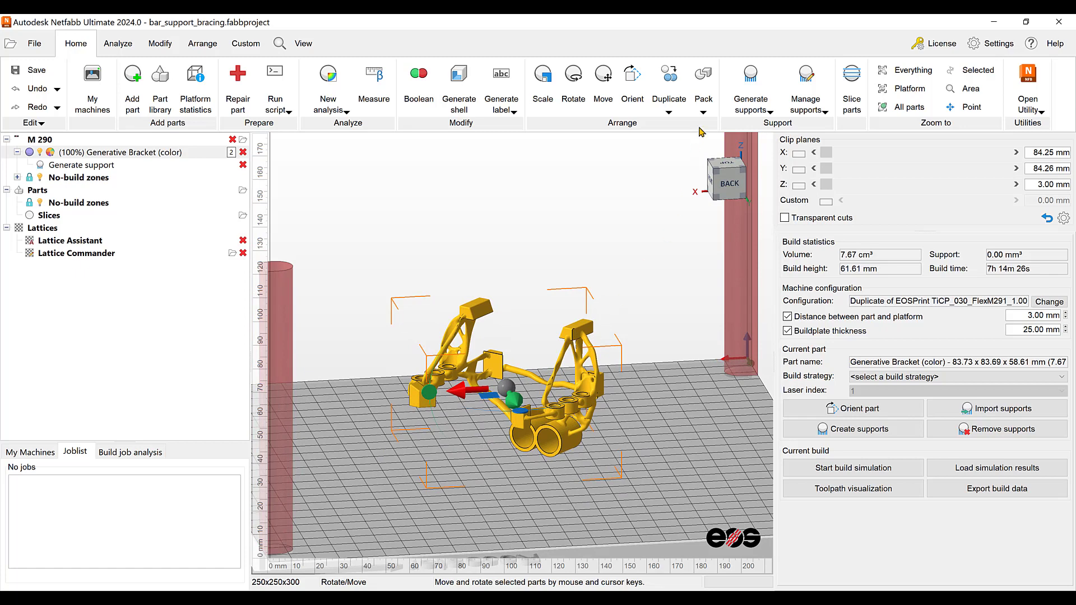
left_click(883, 433)
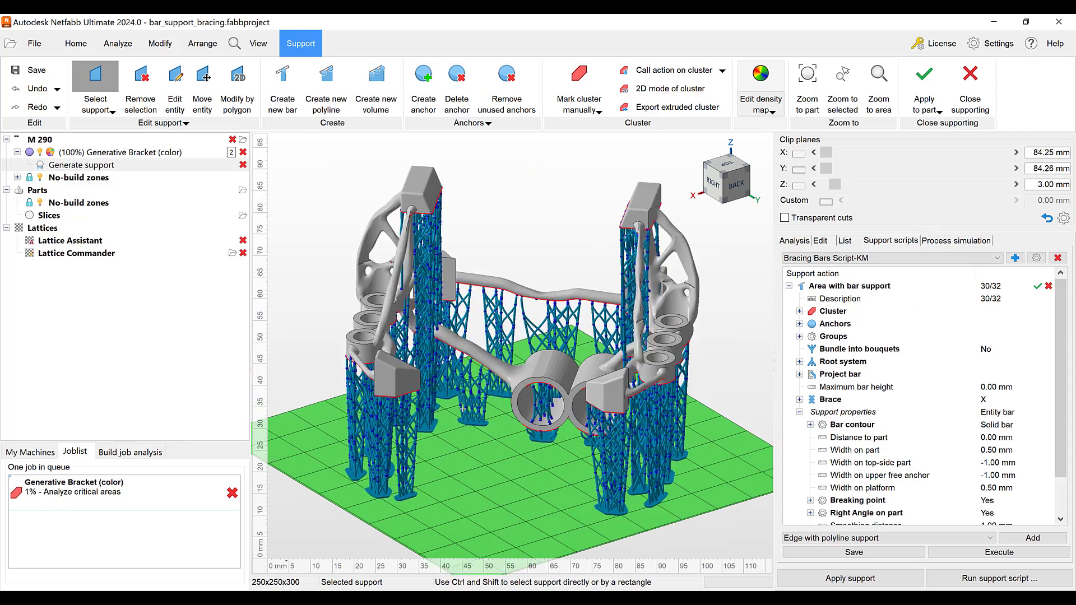
right_click_drag(677, 460, 726, 434)
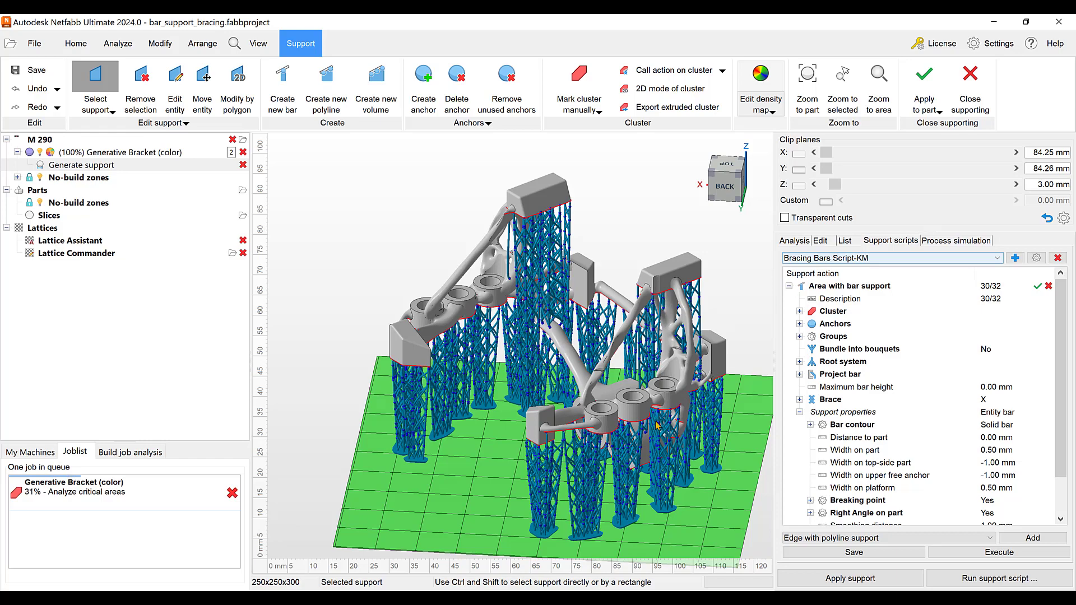
right_click_drag(481, 452, 594, 451)
- Select the DLP (Trees) script in the Support scripts list
left_click(997, 259)
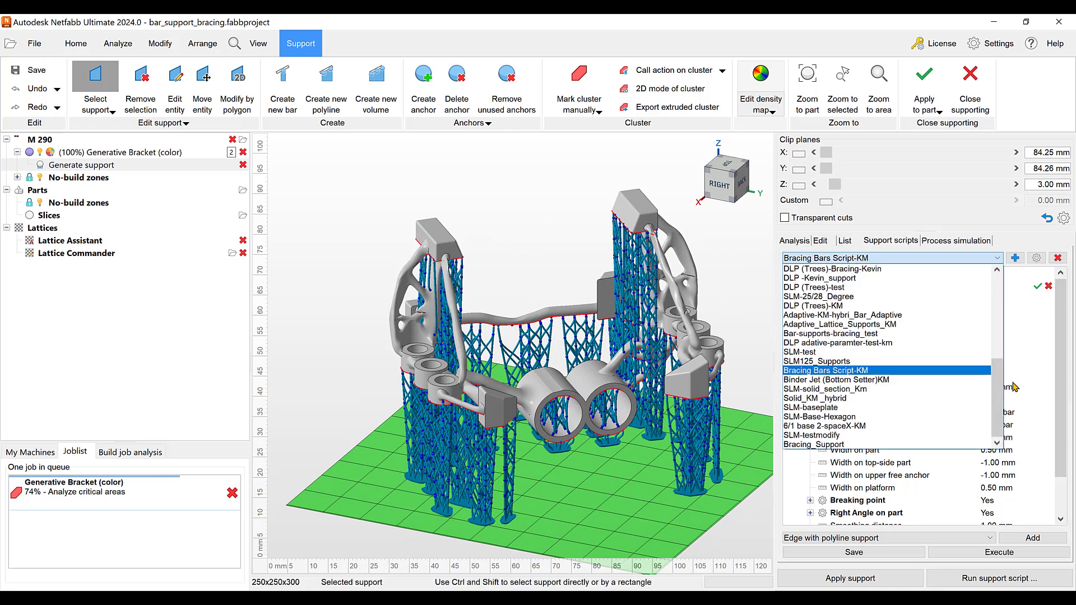
scroll(897, 364, "up", 5)
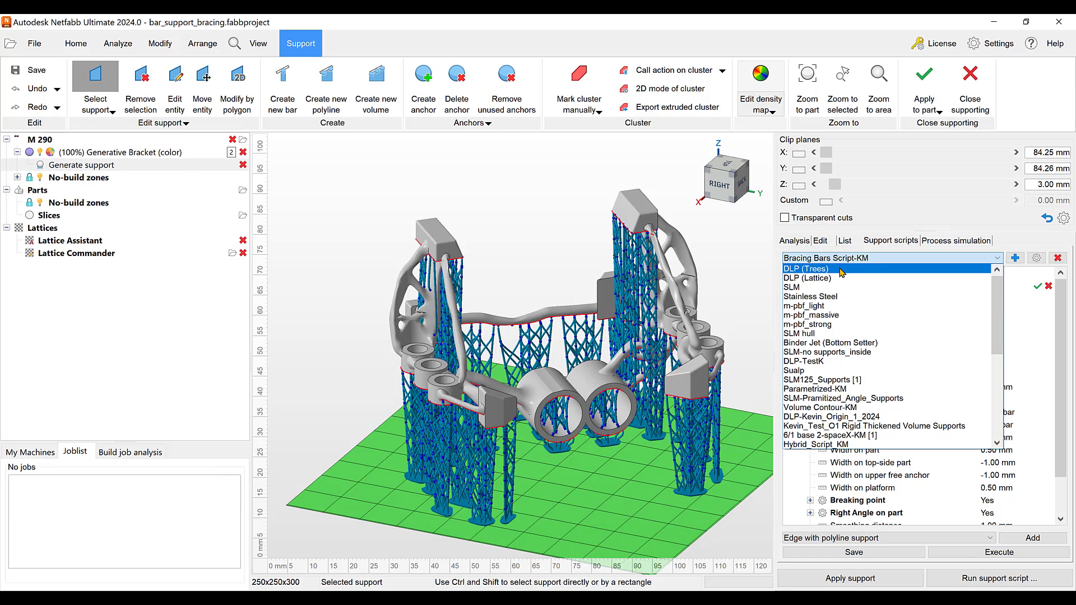
left_click(842, 271)
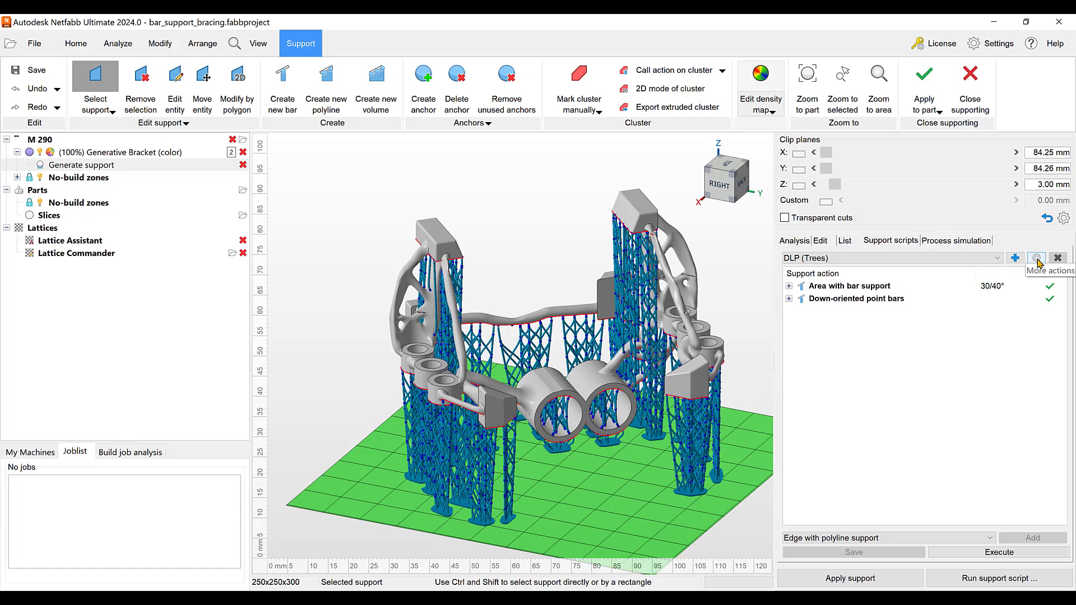
- Duplicate the DLP (Trees) script under the name 'DLP (Trees)-test'
left_click(1037, 259)
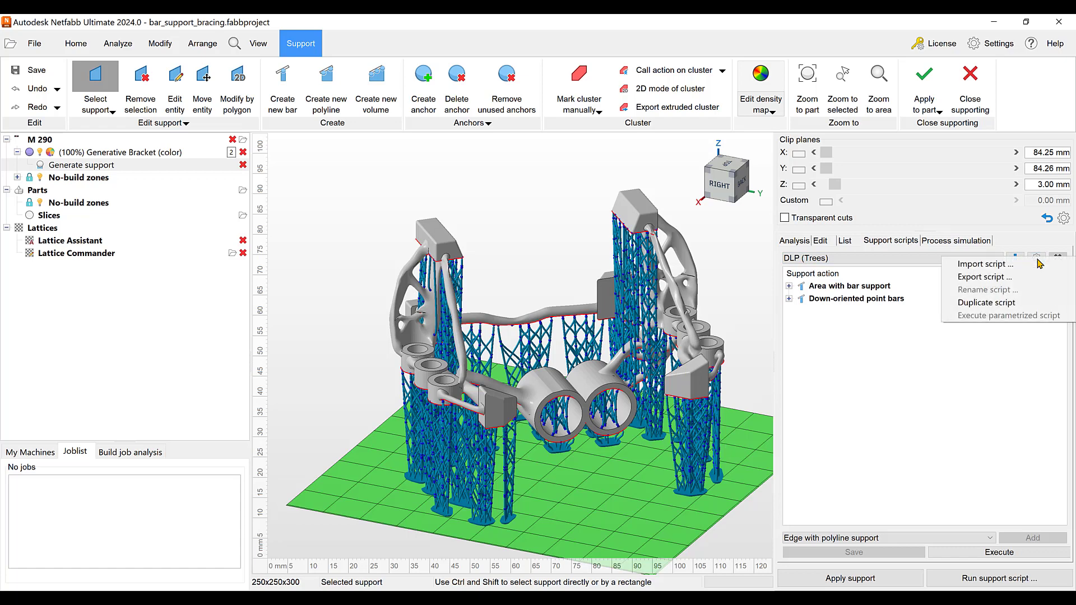
left_click(987, 303)
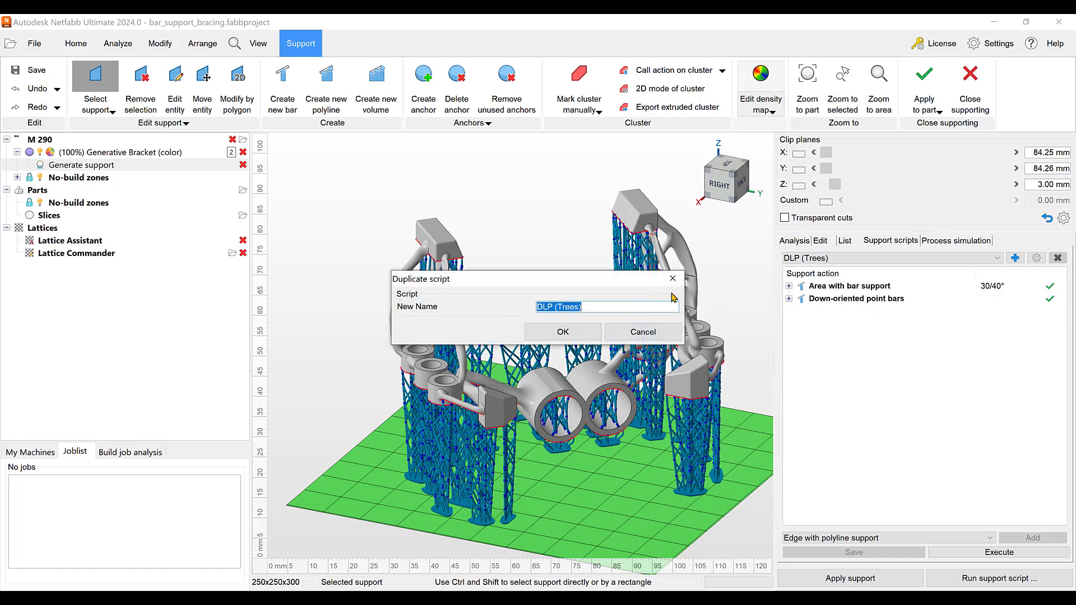
left_click(672, 279)
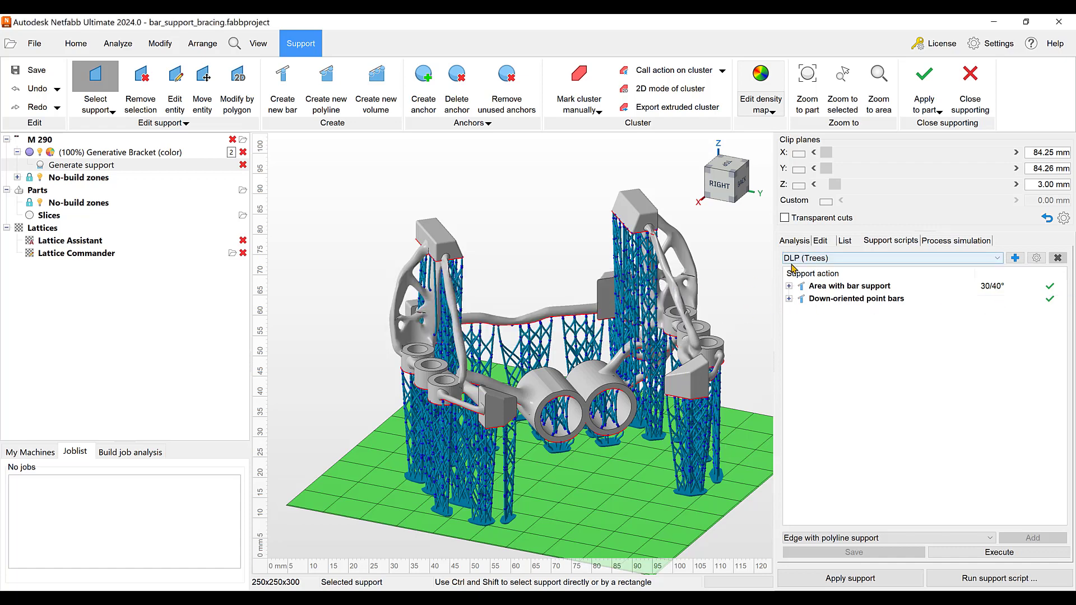
left_click(1036, 259)
left_click(986, 303)
left_click(598, 308)
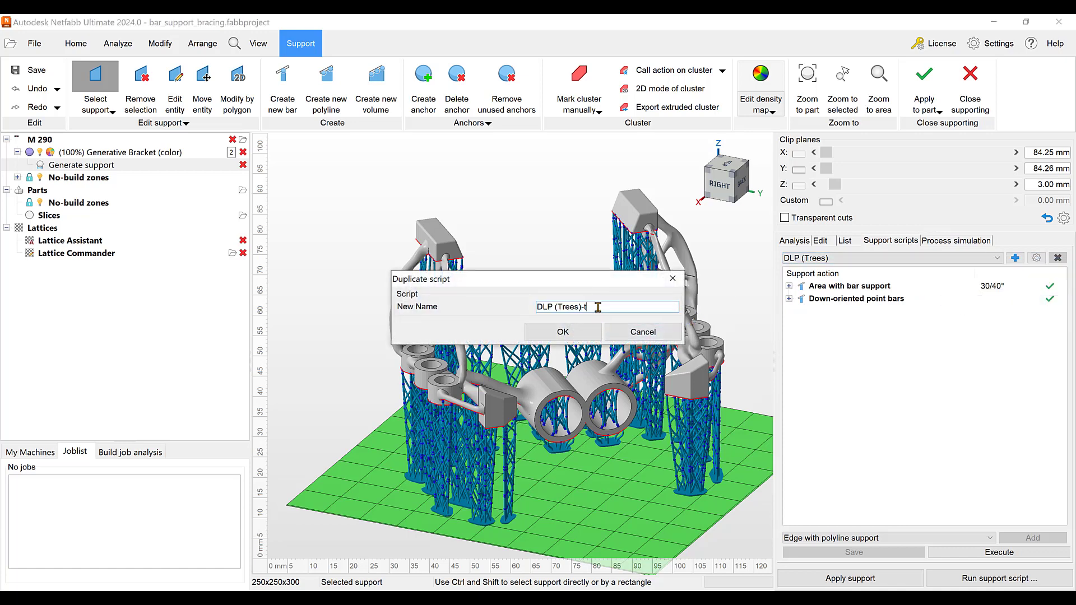
left_click(568, 333)
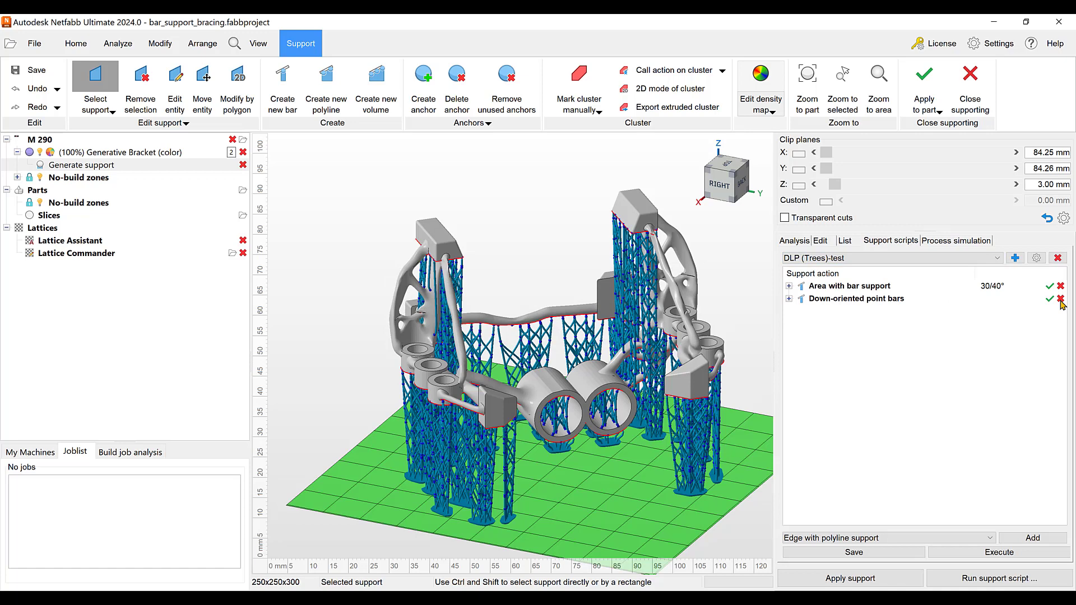
- Remove the Down-oriented point bars action from the DLP (Trees)-test script
left_click(1062, 299)
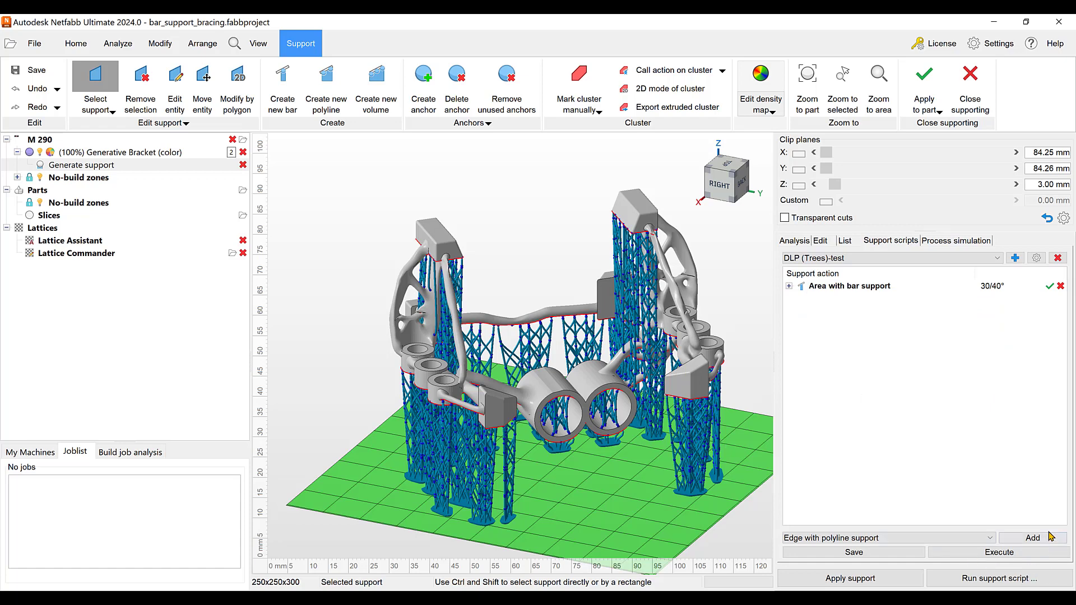
left_click(991, 539)
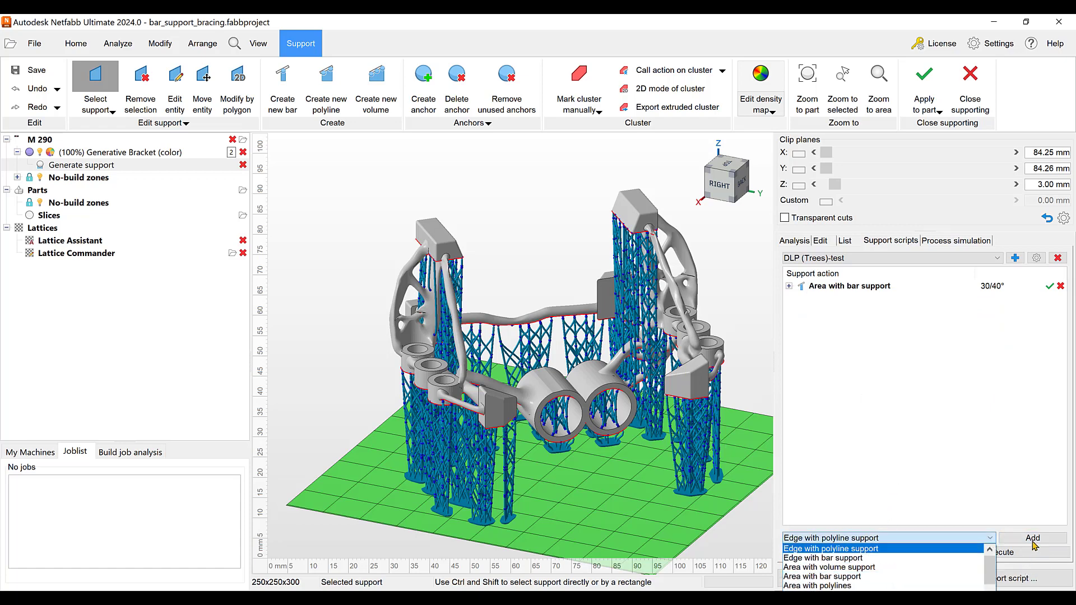
left_click(910, 436)
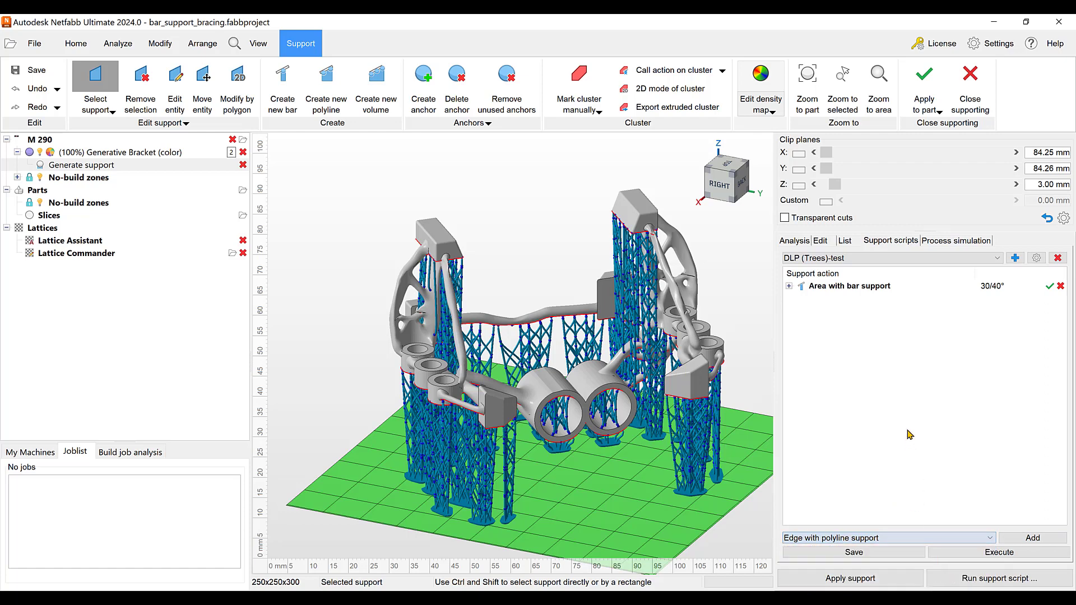
- Expand Area with bar support's Groups: 5 bars per group, 0.00 % taper, no baseplate
left_click(789, 286)
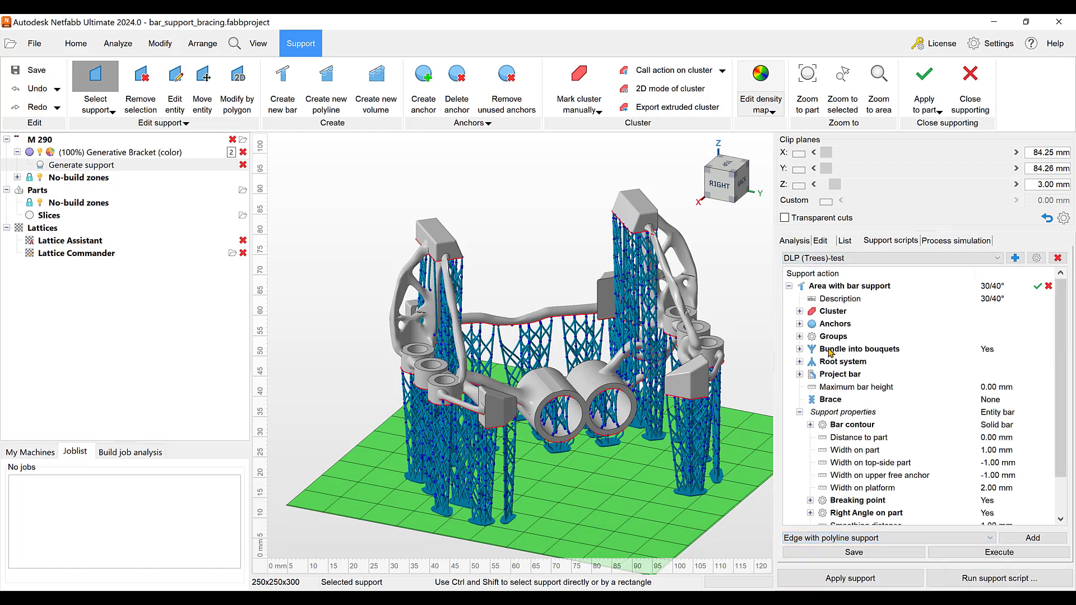
left_click(800, 337)
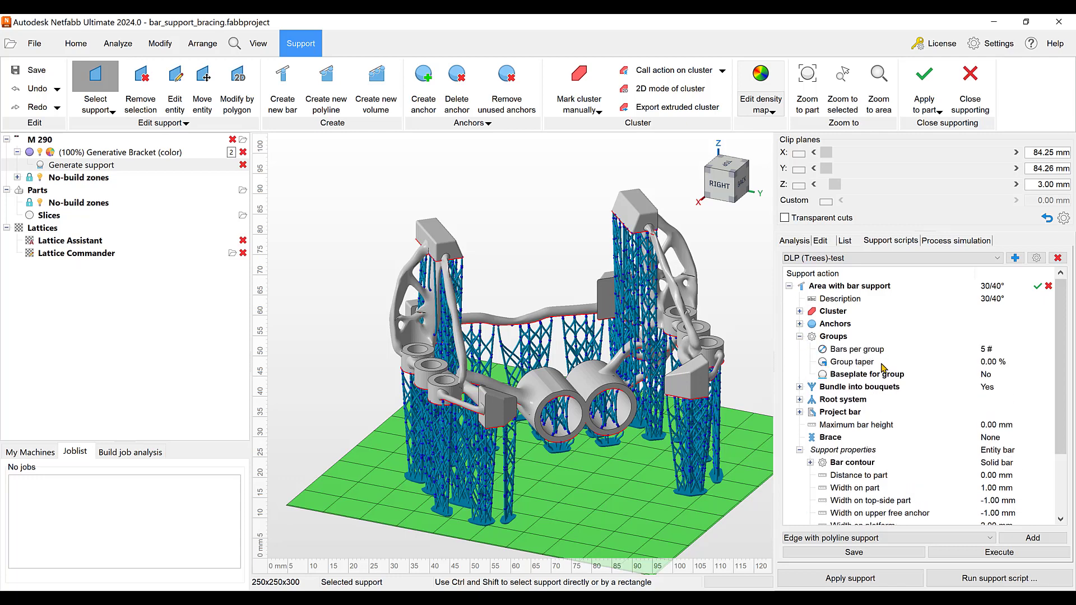
scroll(882, 376, "down", 2)
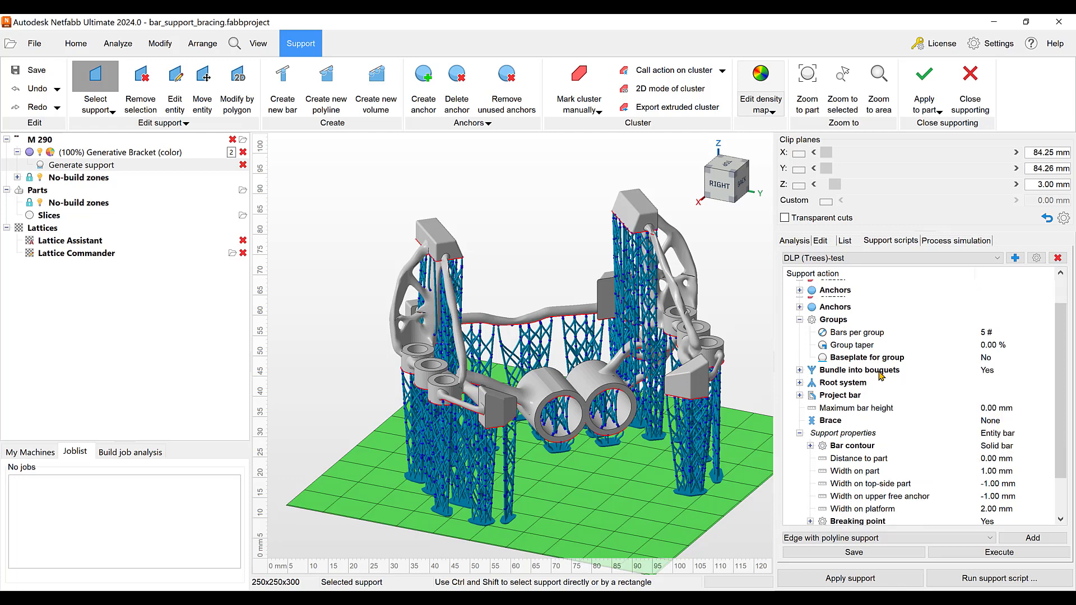
scroll(881, 376, "up", 2)
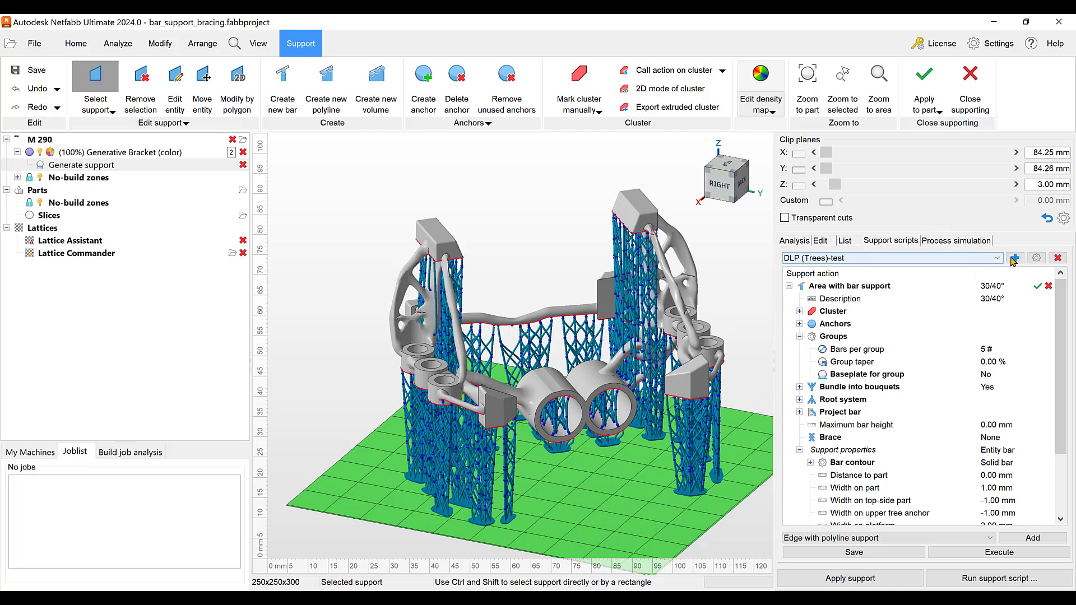
- Load the Bracing Bars Script-KM support script with its X-braced 30/32 bar action
left_click(1036, 259)
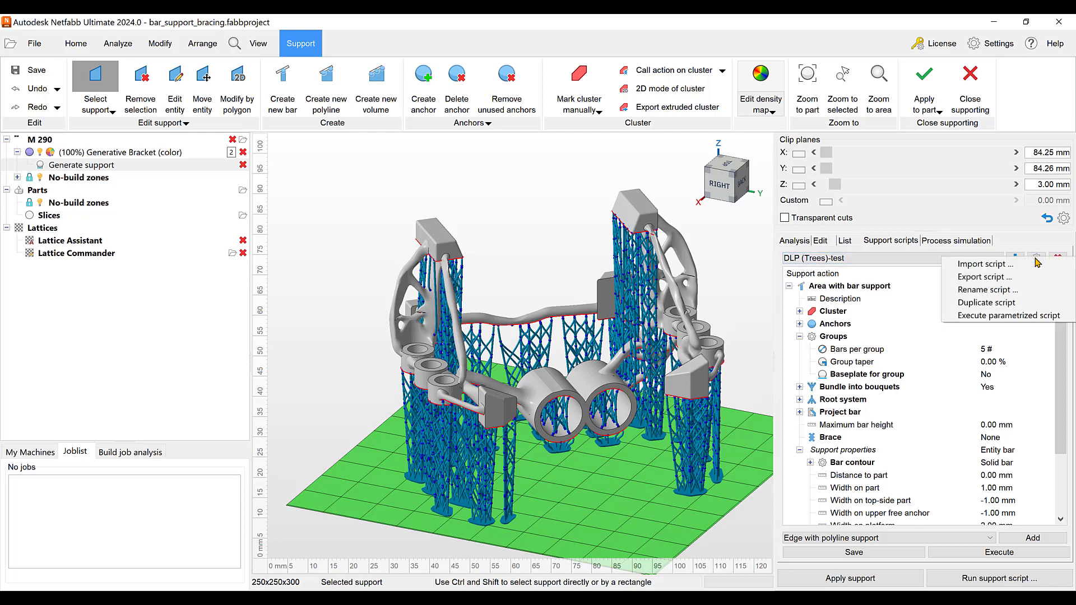
left_click(1002, 267)
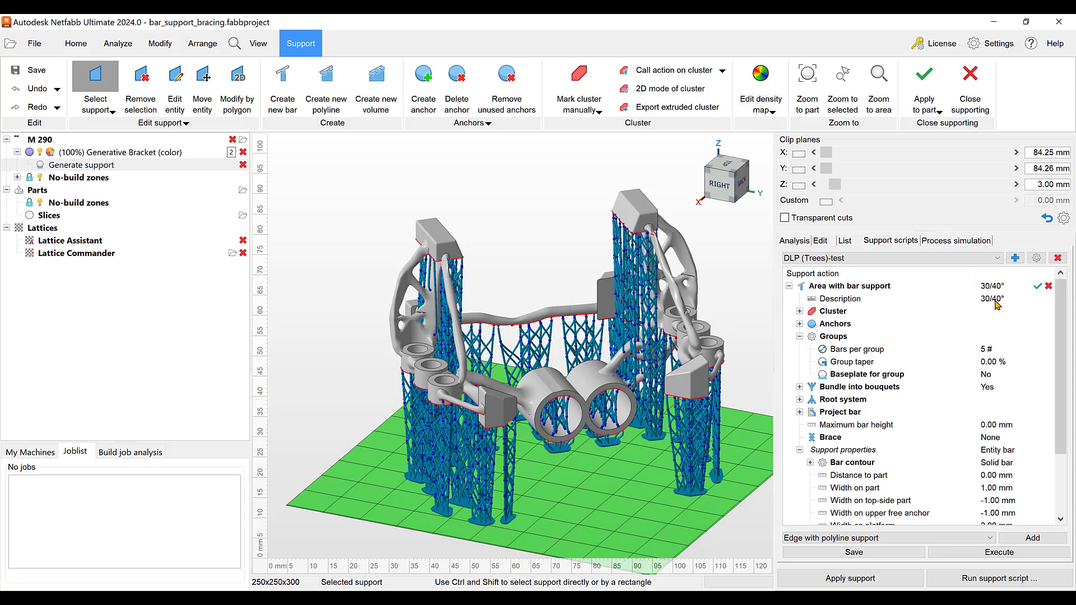
left_click(998, 258)
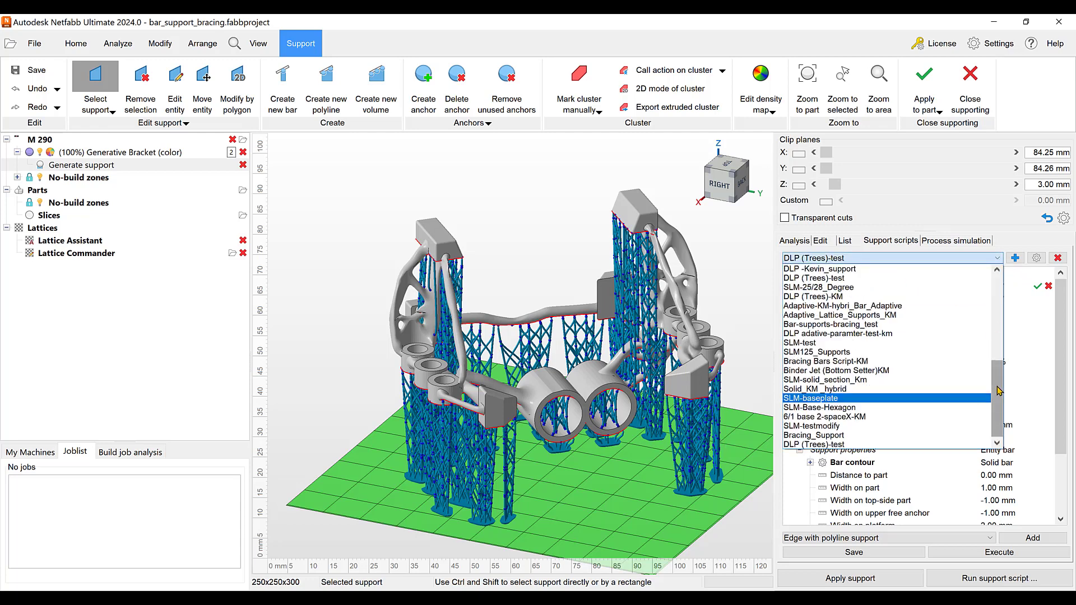
scroll(998, 407, "up", 3)
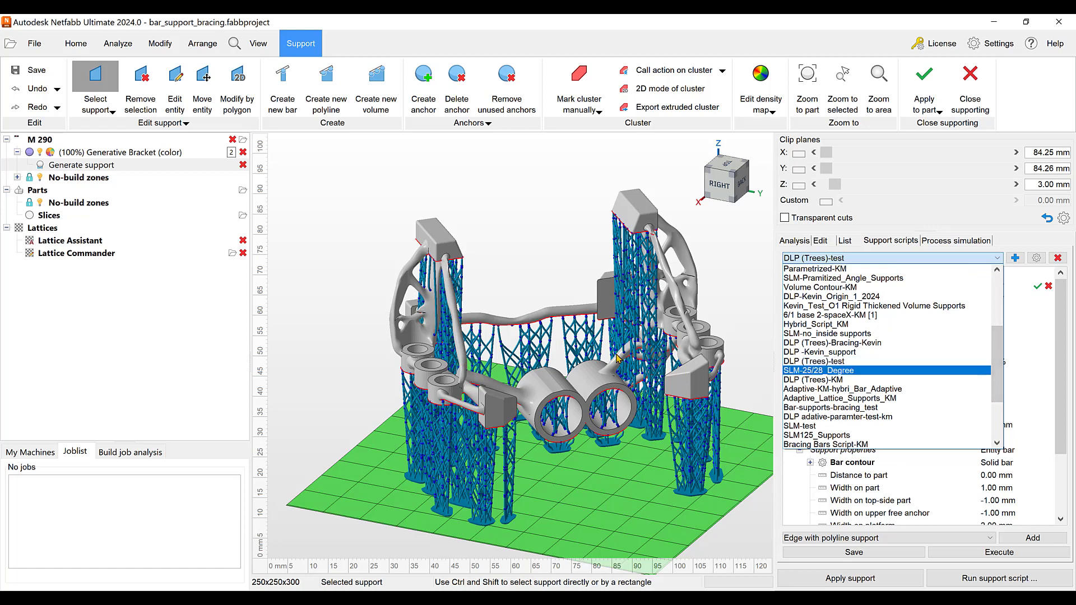
scroll(820, 365, "down", 3)
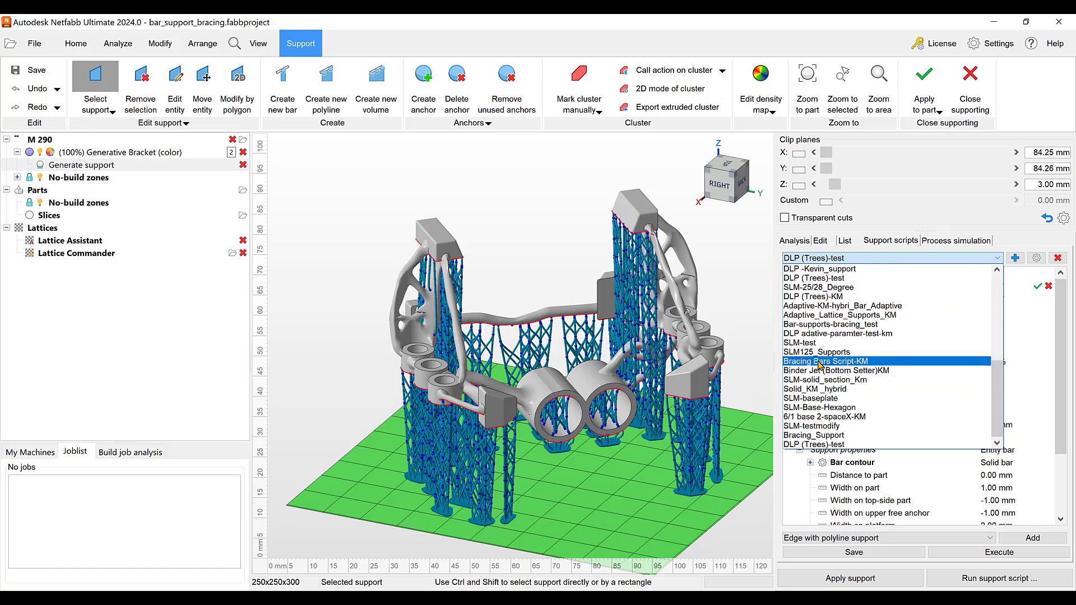
left_click(820, 362)
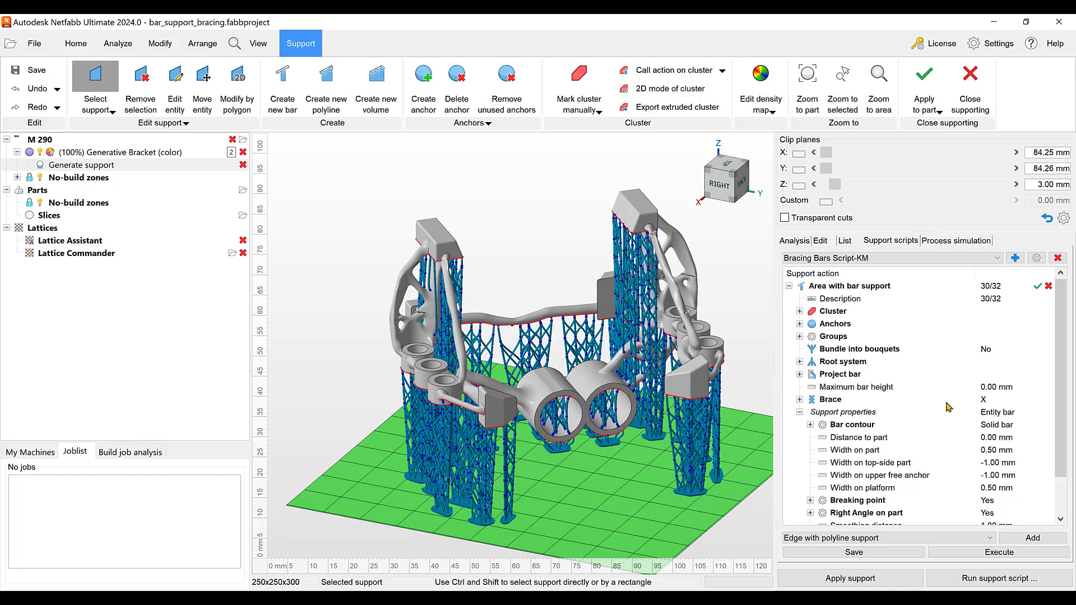
- Expand Cluster to show 30.00° critical, 32.00° non-critical angles and 0.02 cm² minimum area
left_click(801, 312)
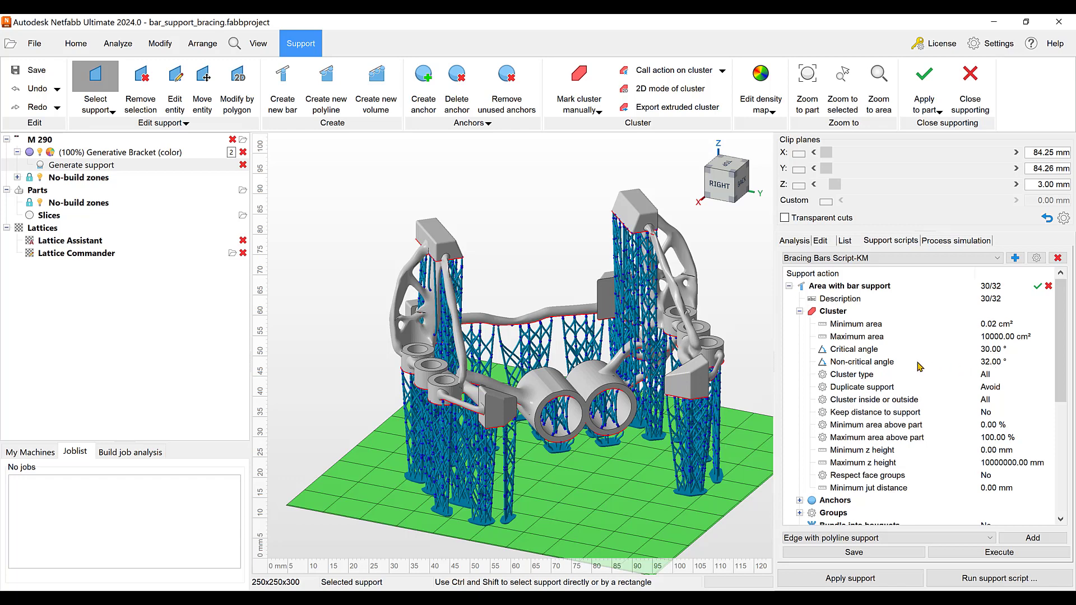
scroll(922, 369, "down", 2)
- Expand Groups to show 6 bars per group, 45.00 % taper and group baseplate enabled
scroll(919, 418, "down", 1)
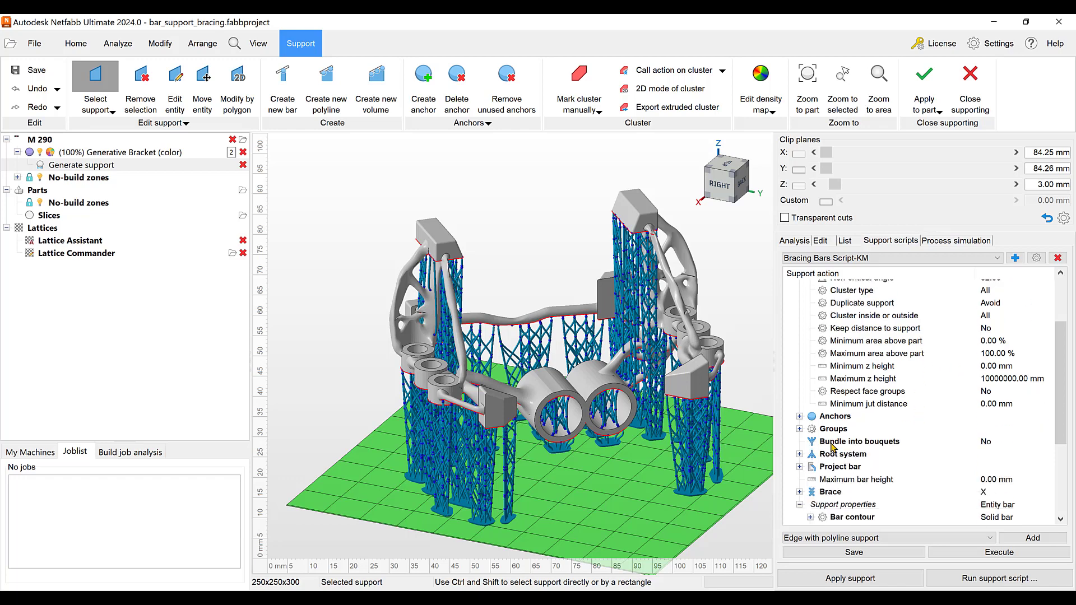
left_click(800, 429)
scroll(841, 392, "down", 2)
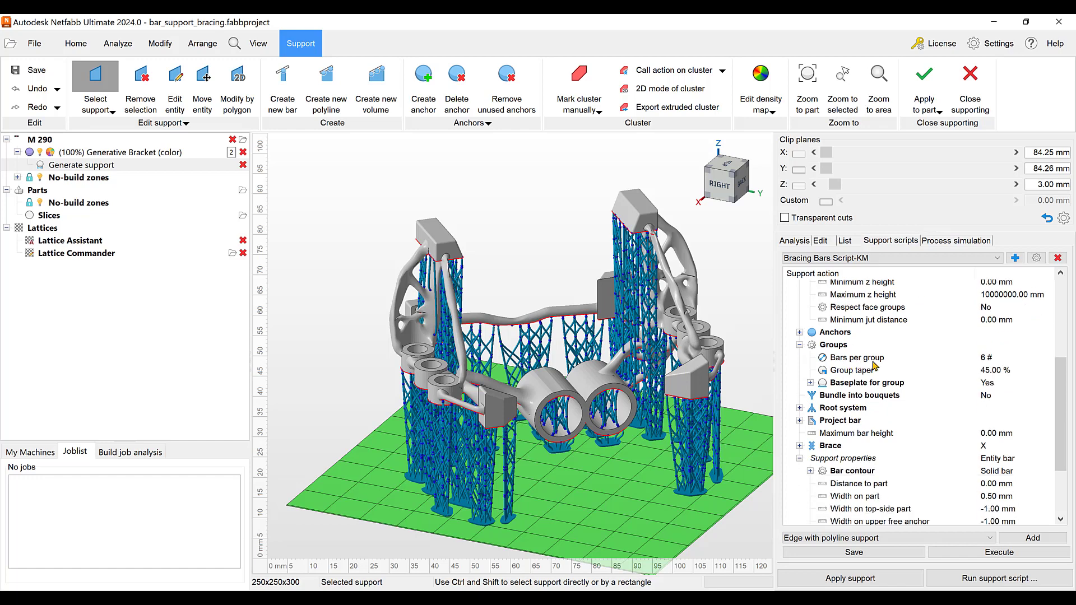
- Zoom, pan and orbit the view onto the grouped supports beneath the tubes
scroll(657, 418, "up", 5)
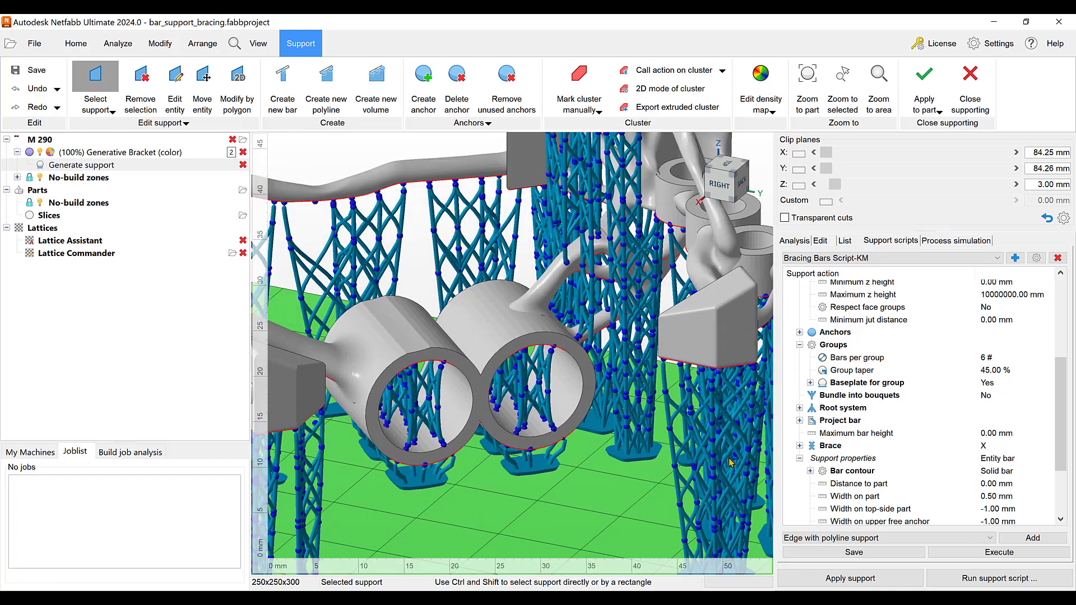
middle_click_drag(697, 359, 677, 351)
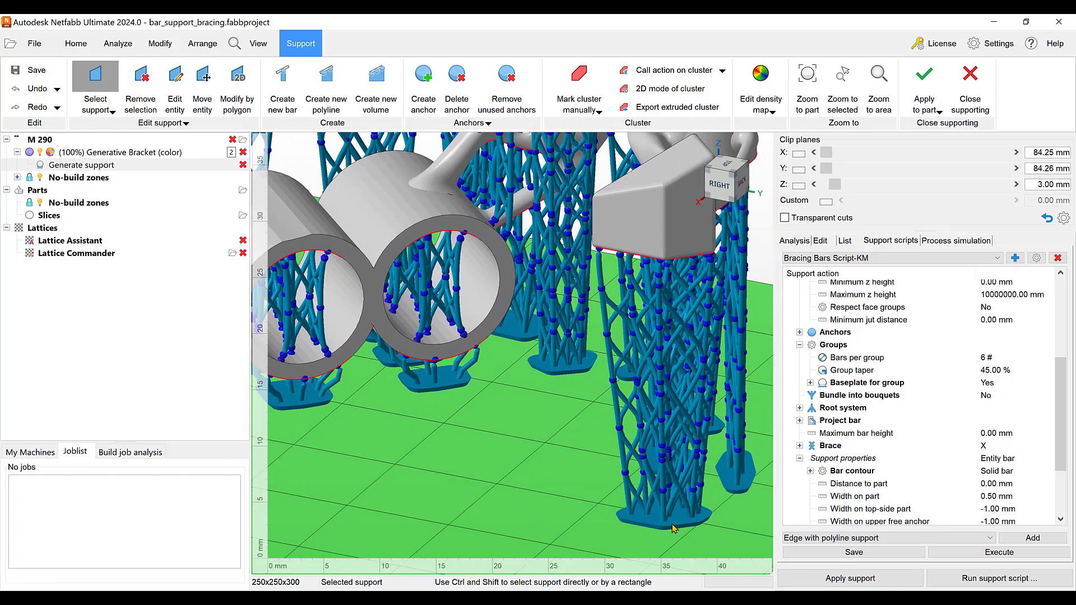
scroll(675, 528, "down", 1)
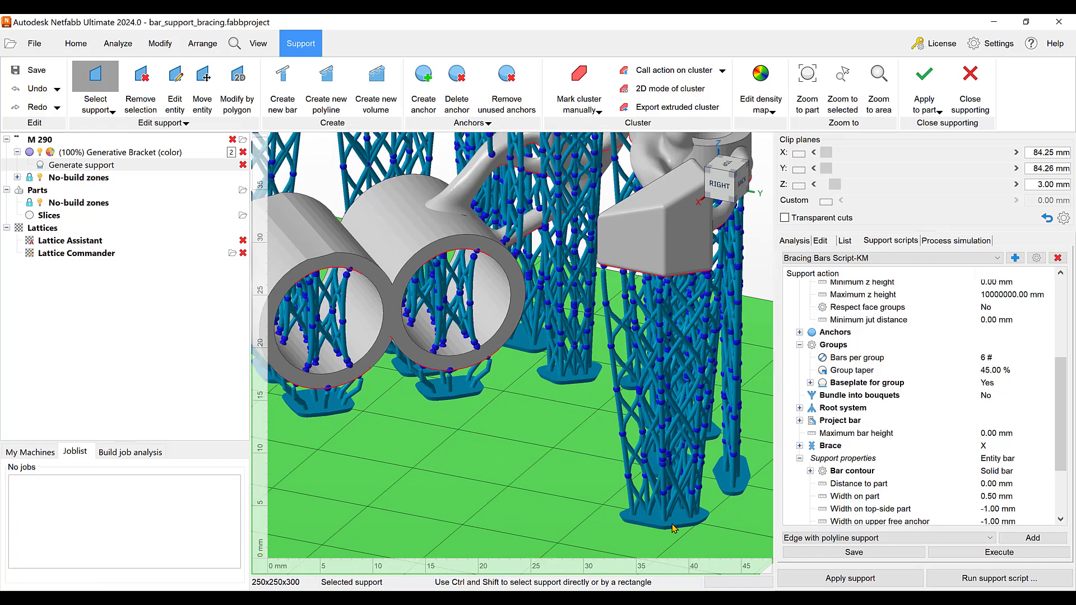
right_click_drag(607, 438, 657, 425)
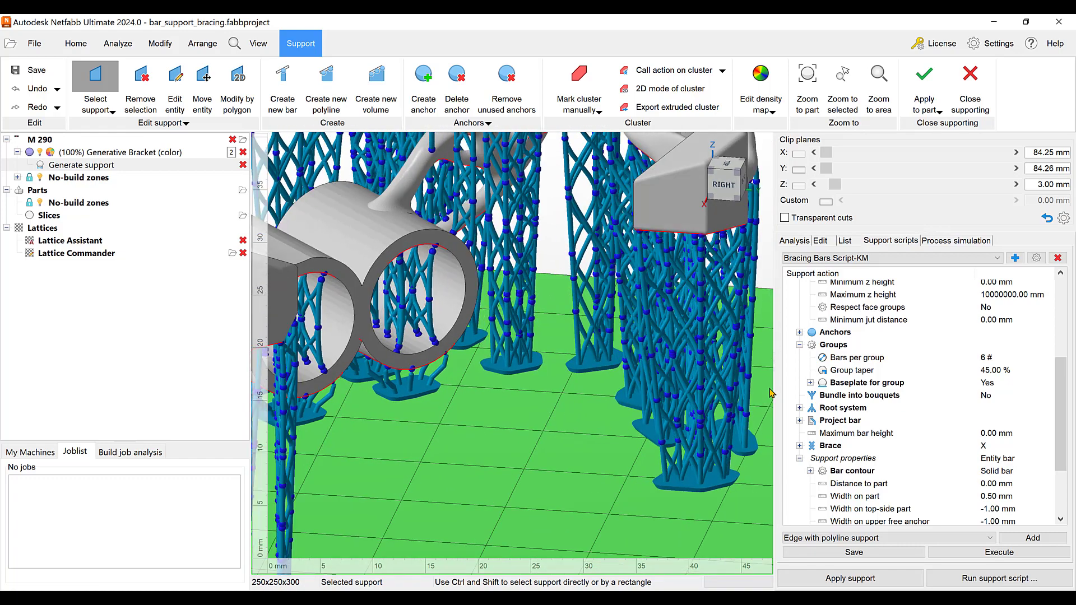
- Expand group baseplate and Brace settings, keeping brace type X with 6 links at 60.00°
left_click(810, 383)
scroll(817, 397, "down", 3)
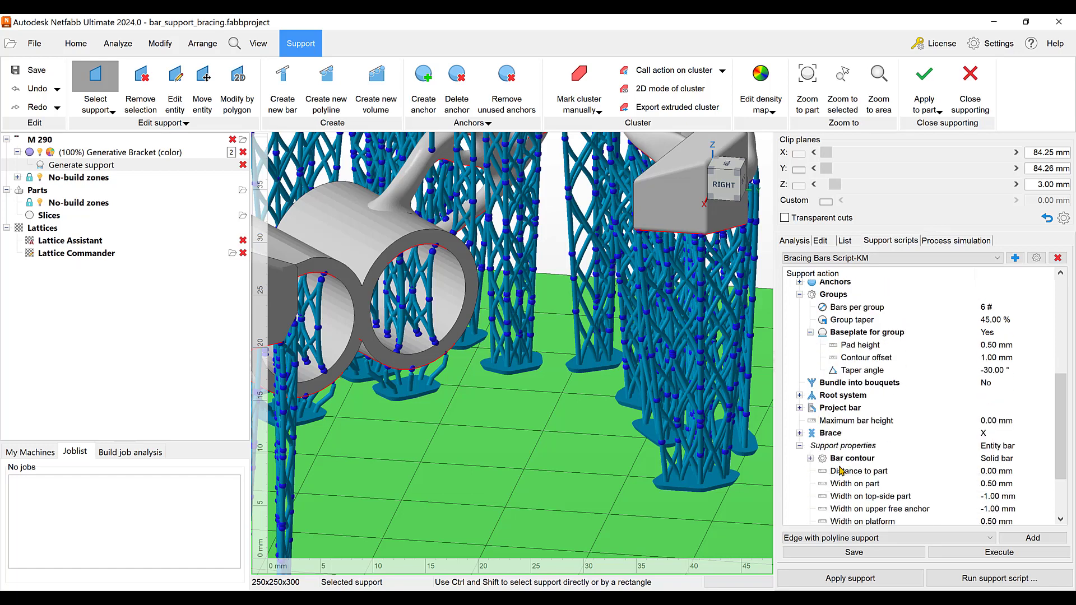
left_click(800, 365)
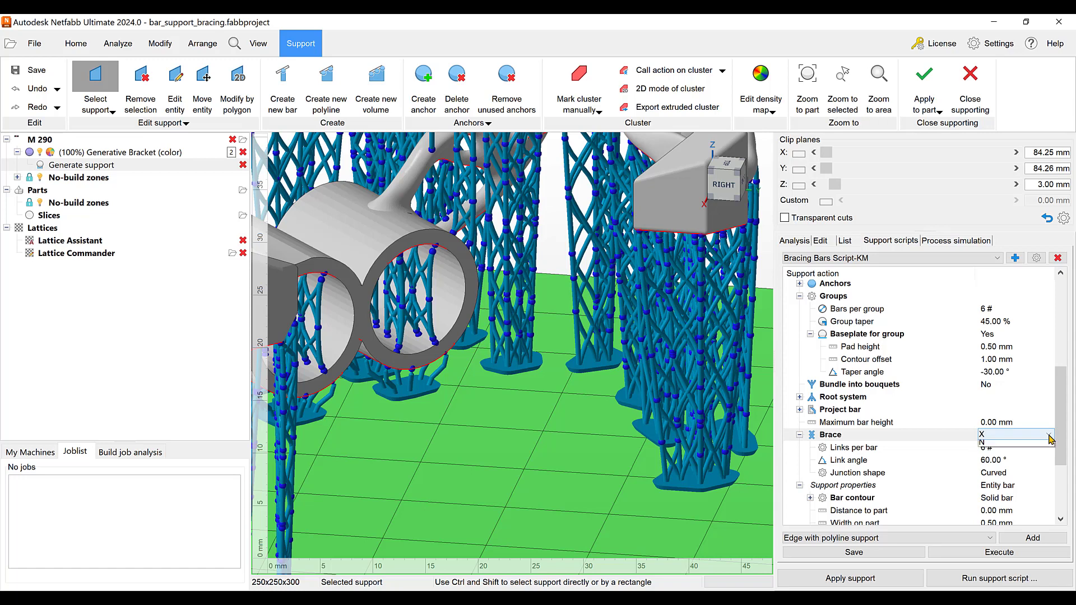
left_click(1014, 435)
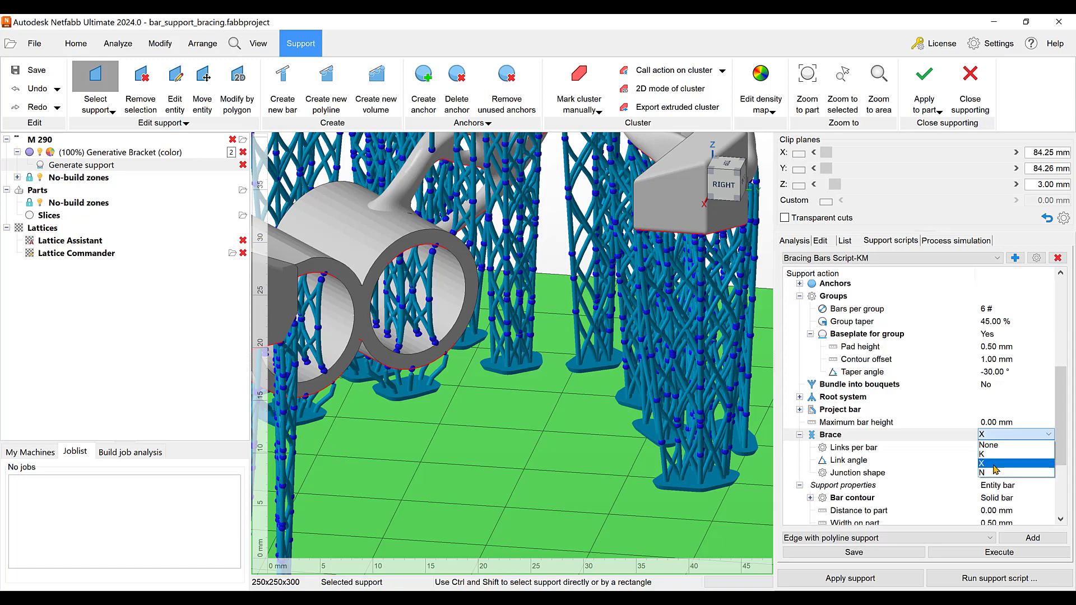
scroll(679, 323, "up", 1)
scroll(678, 323, "up", 3)
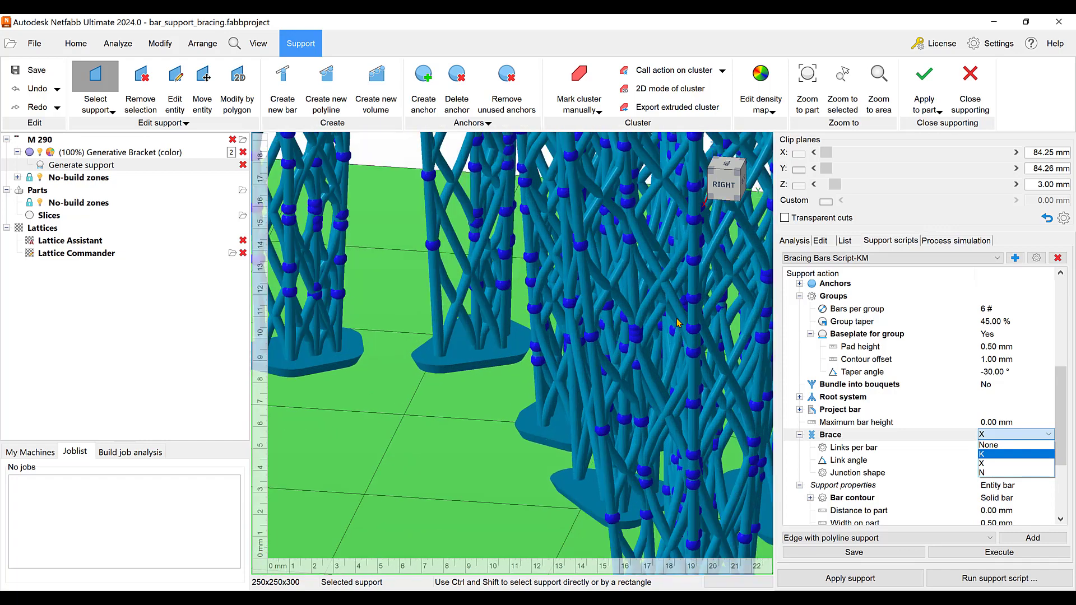
scroll(678, 323, "down", 1)
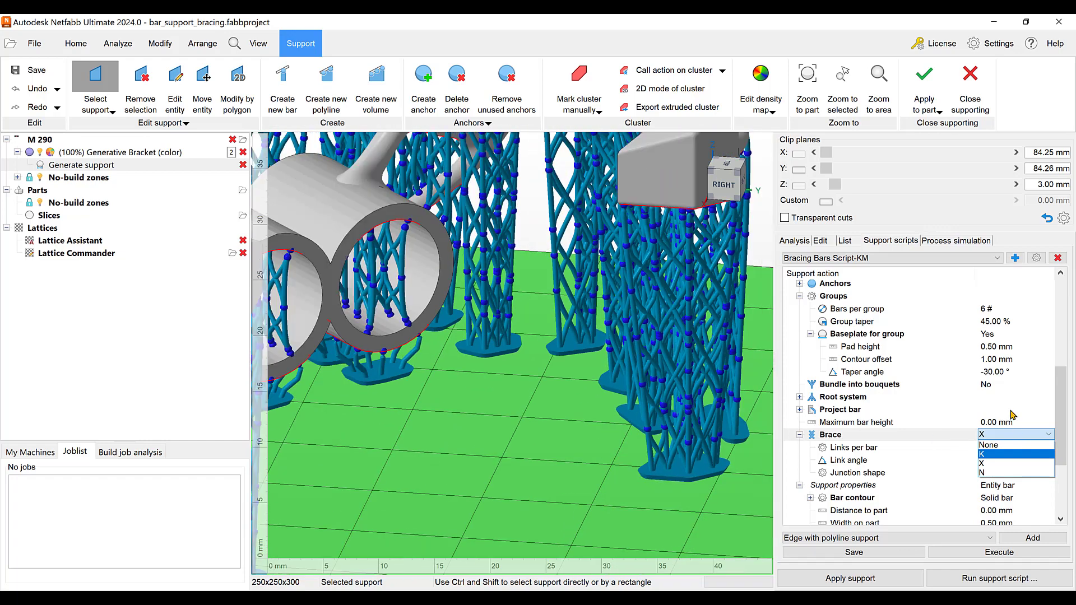
left_click(1014, 413)
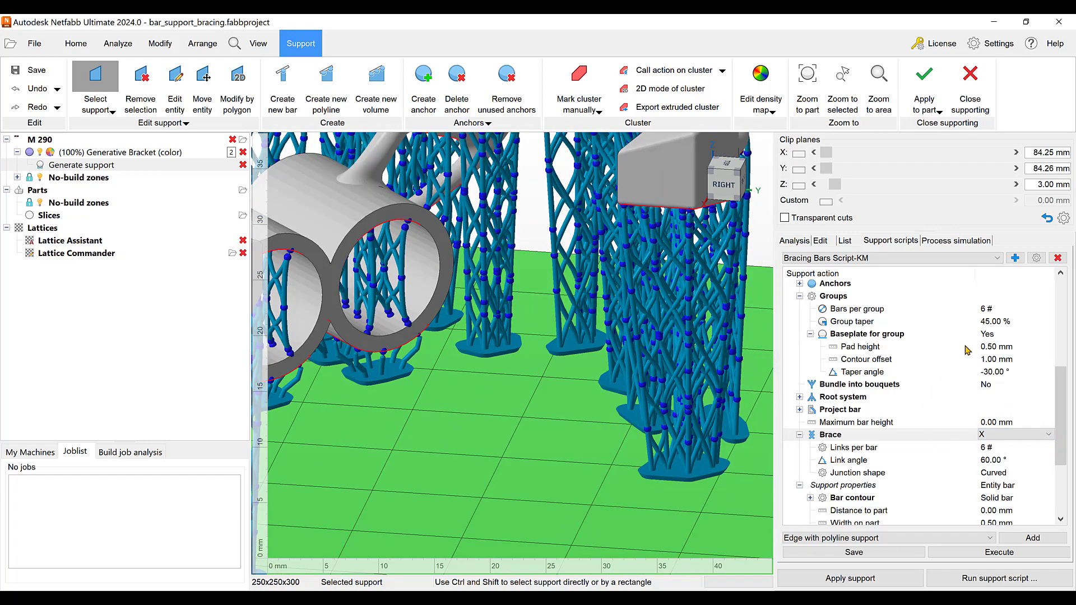
scroll(675, 488, "up", 5)
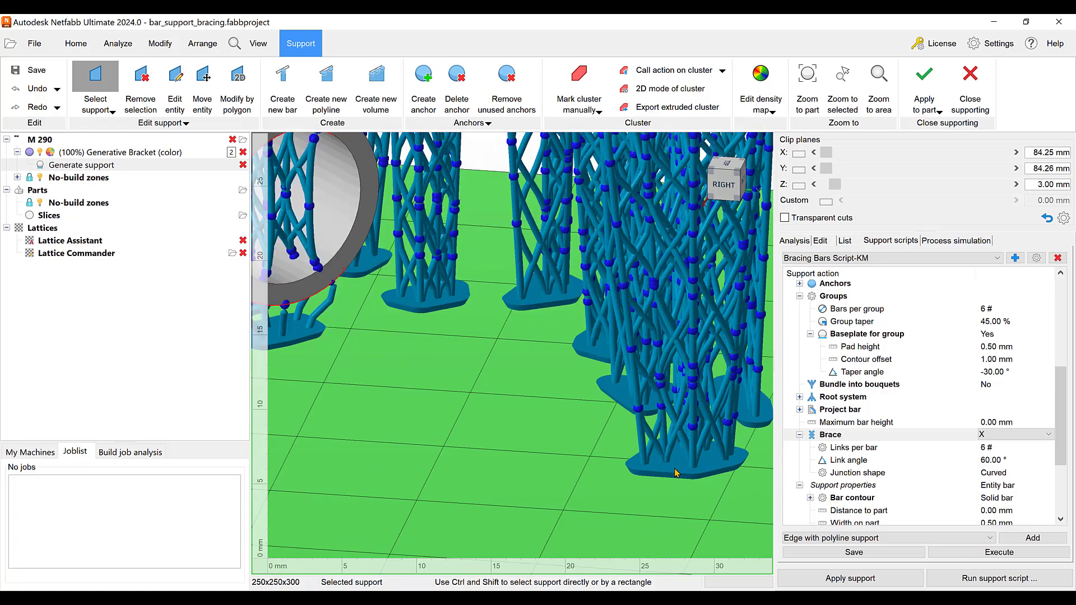
scroll(675, 475, "up", 3)
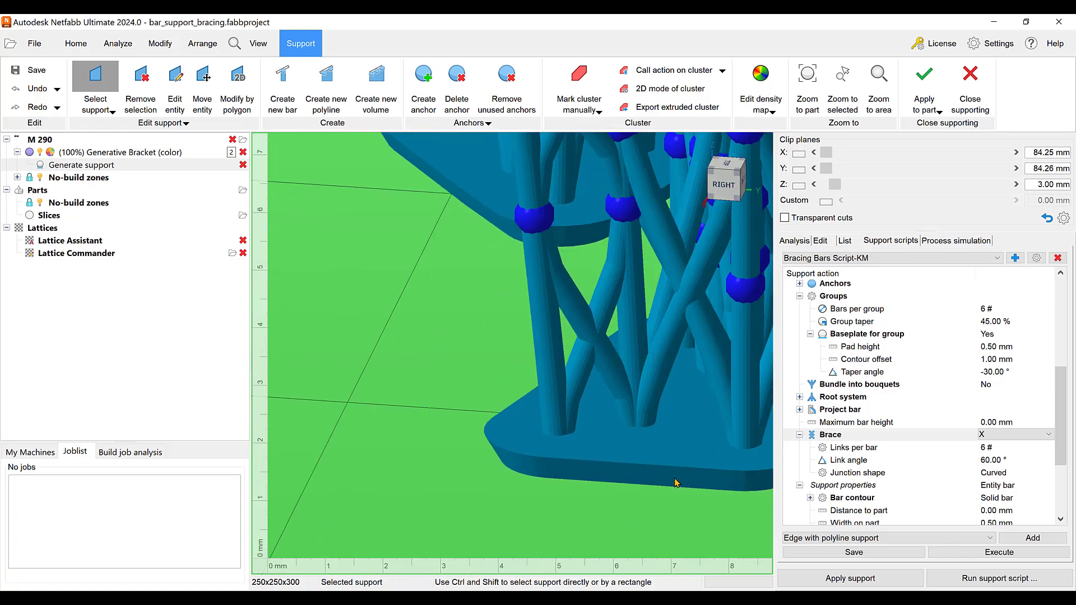
scroll(605, 471, "down", 5)
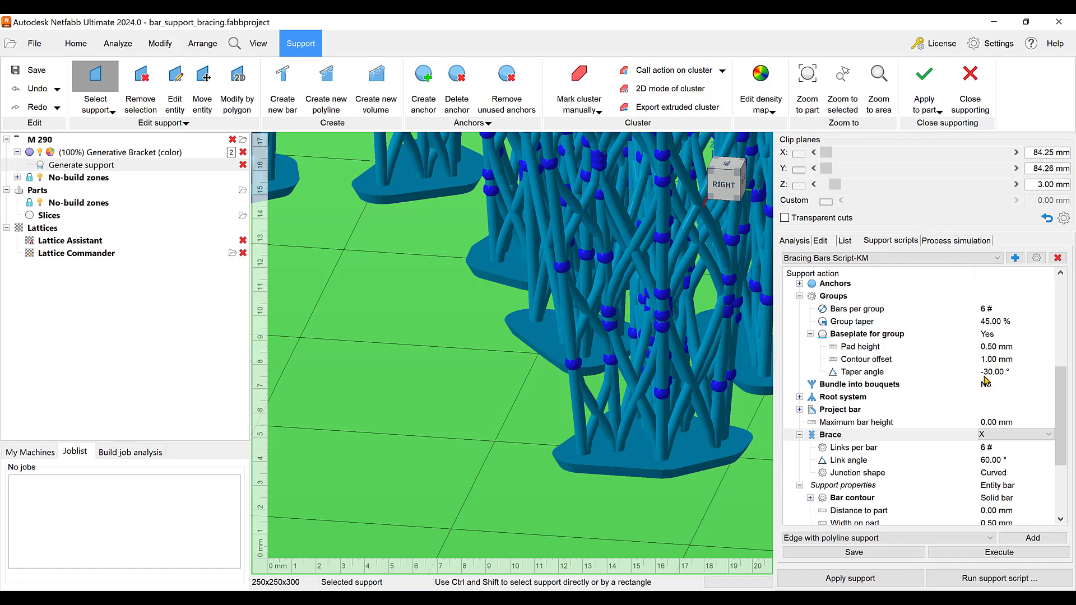
scroll(672, 498, "up", 6)
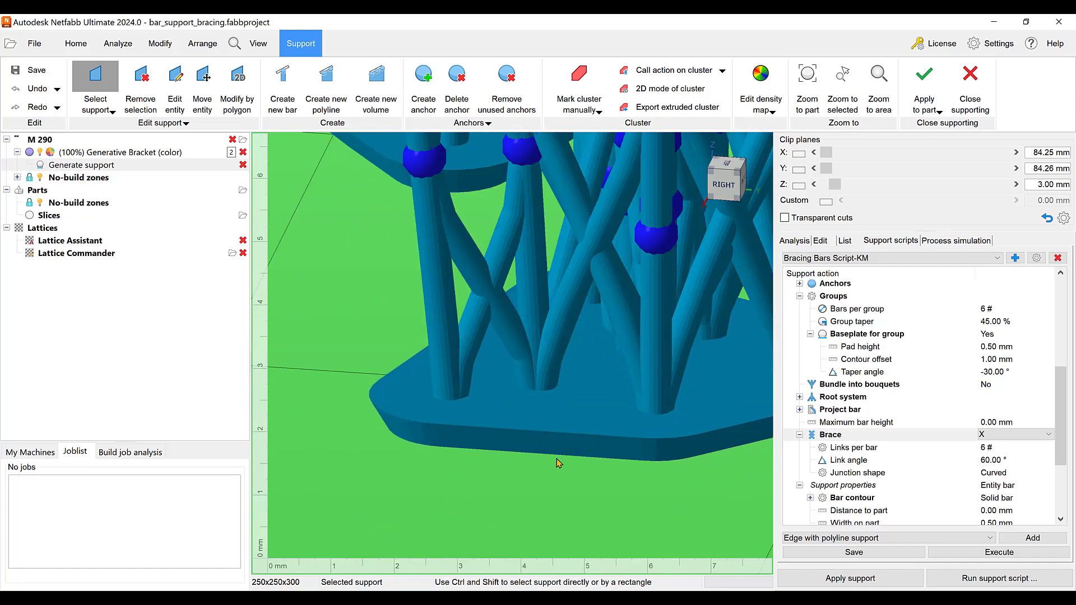
scroll(565, 460, "down", 8)
scroll(565, 460, "down", 6)
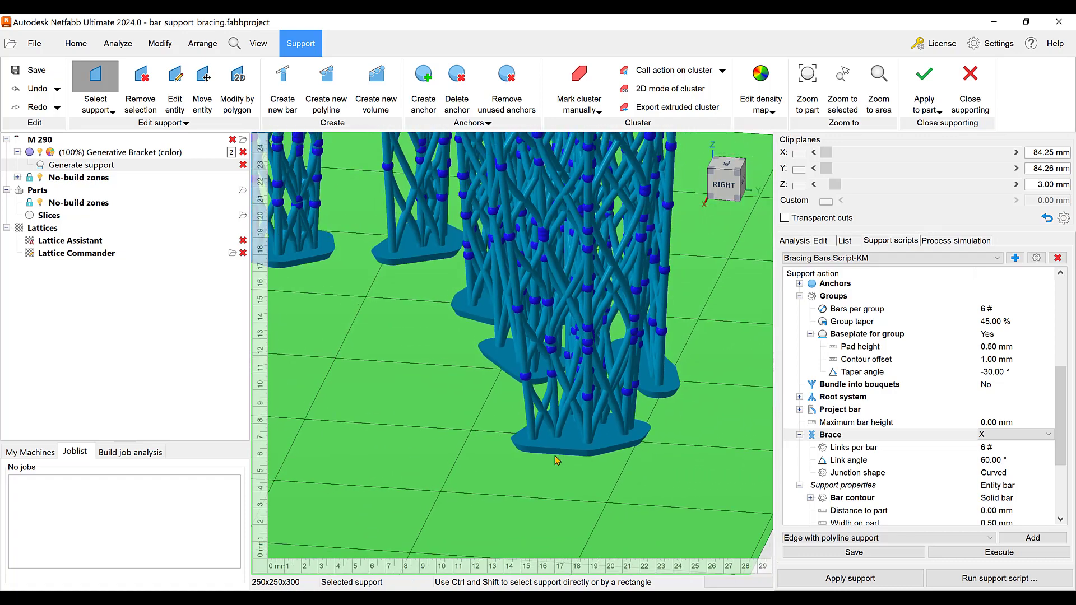
scroll(447, 416, "down", 6)
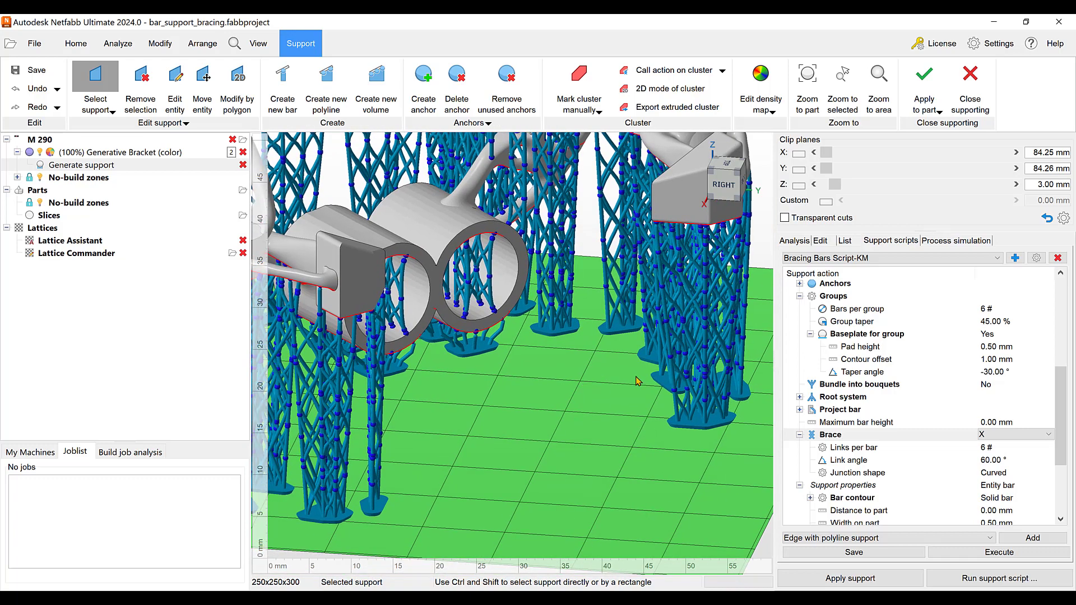
scroll(694, 367, "up", 4)
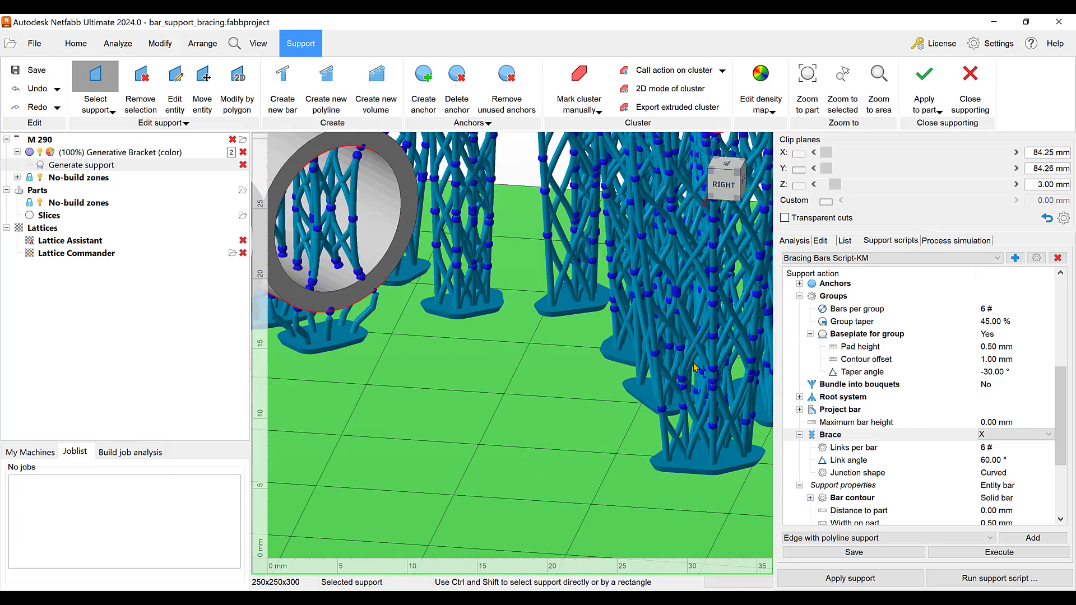
scroll(694, 367, "up", 5)
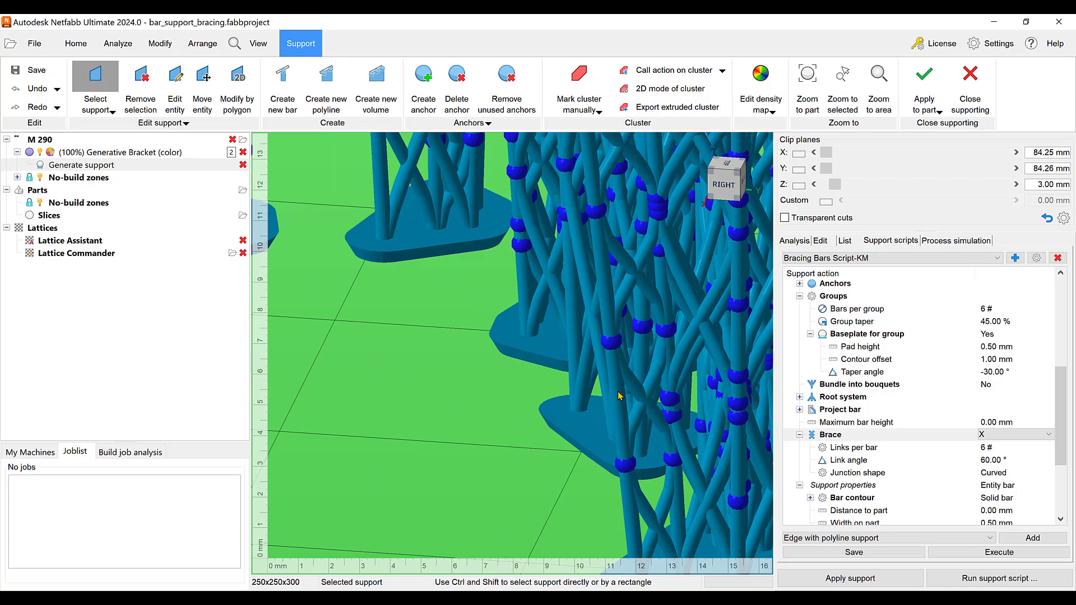
scroll(620, 396, "up", 3)
scroll(620, 396, "down", 5)
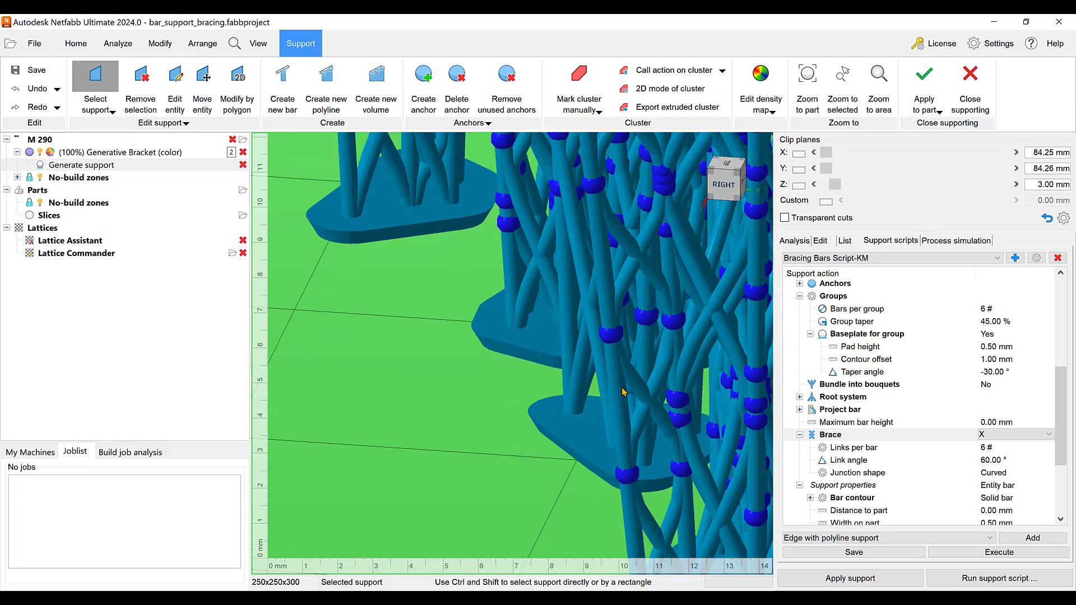
scroll(882, 441, "down", 3)
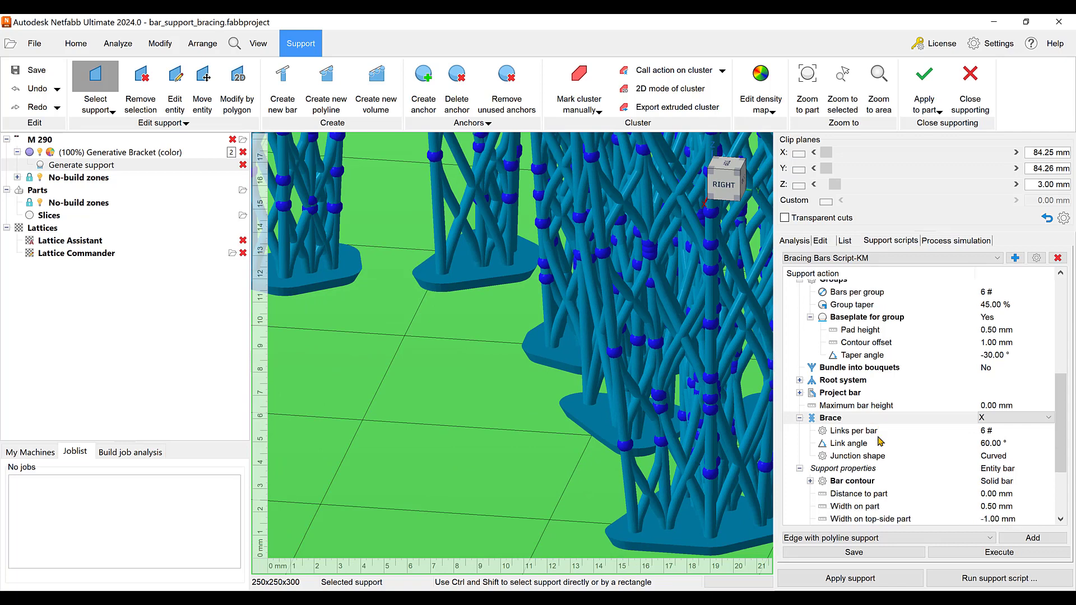
- Expand Bar contour to show the 24-corner solid bar profile, then inspect the supported bracket
left_click(811, 432)
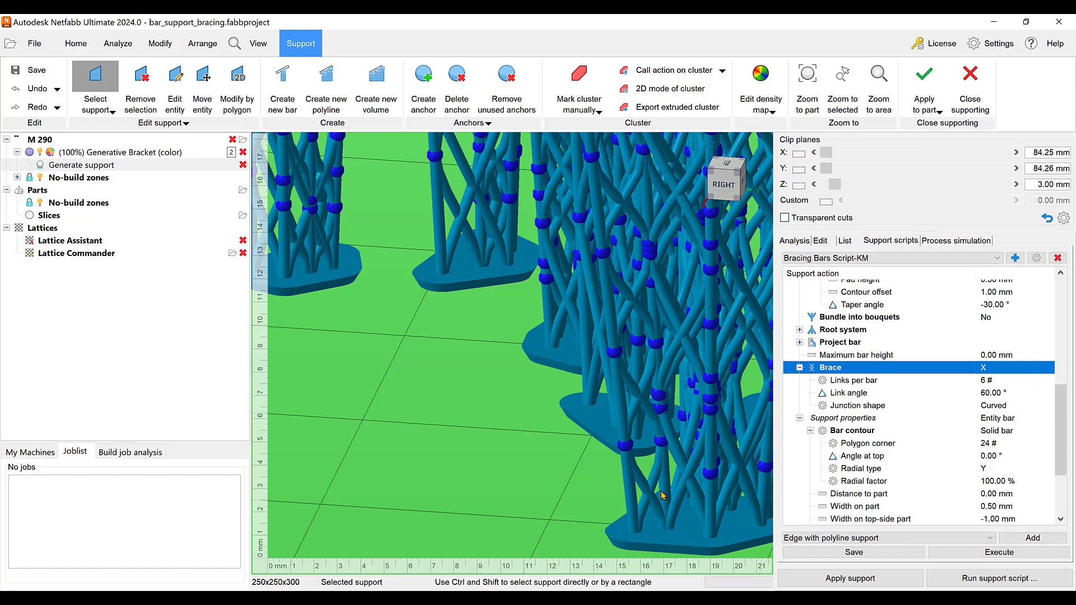
scroll(662, 496, "up", 8)
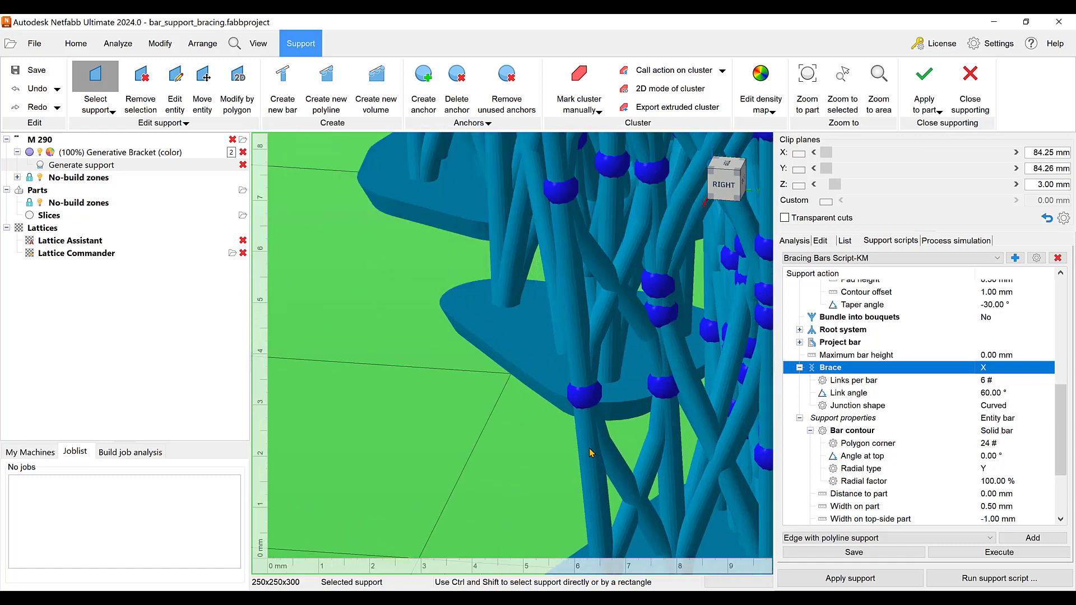
scroll(583, 449, "up", 5)
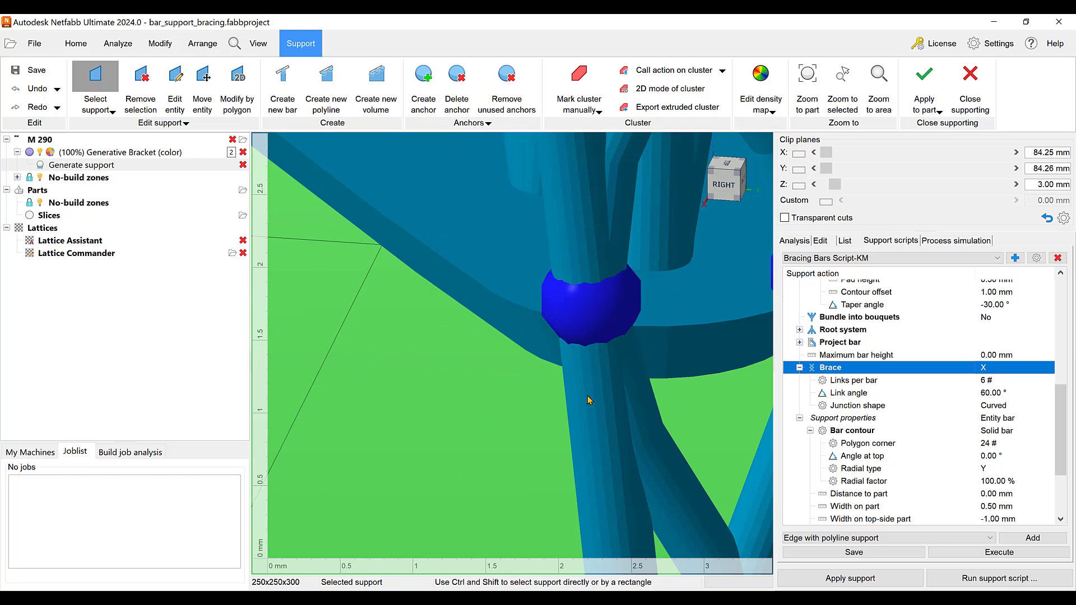
scroll(589, 399, "down", 7)
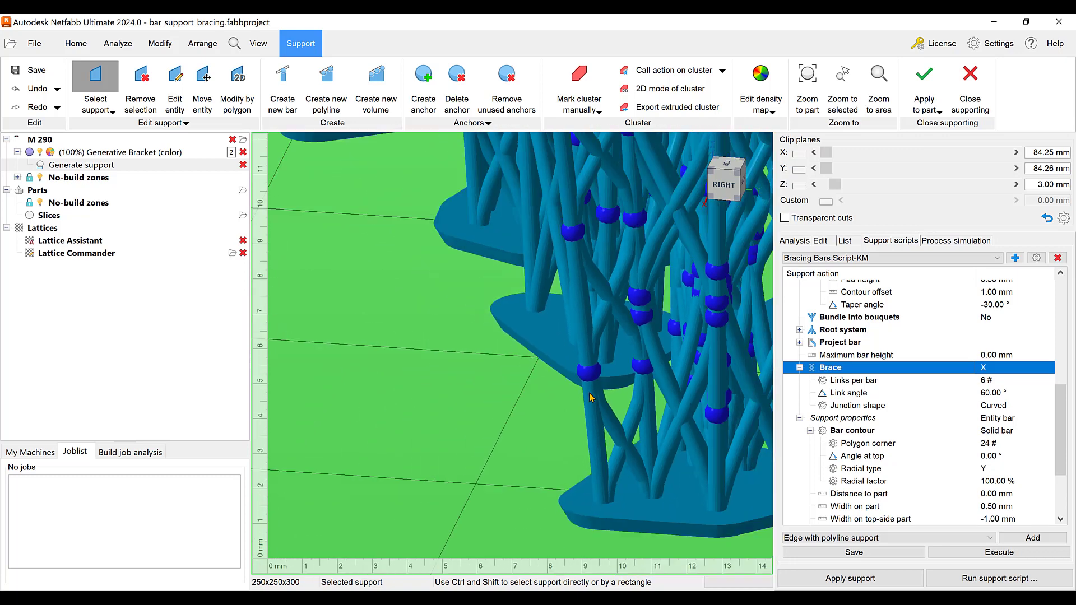
scroll(592, 400, "down", 4)
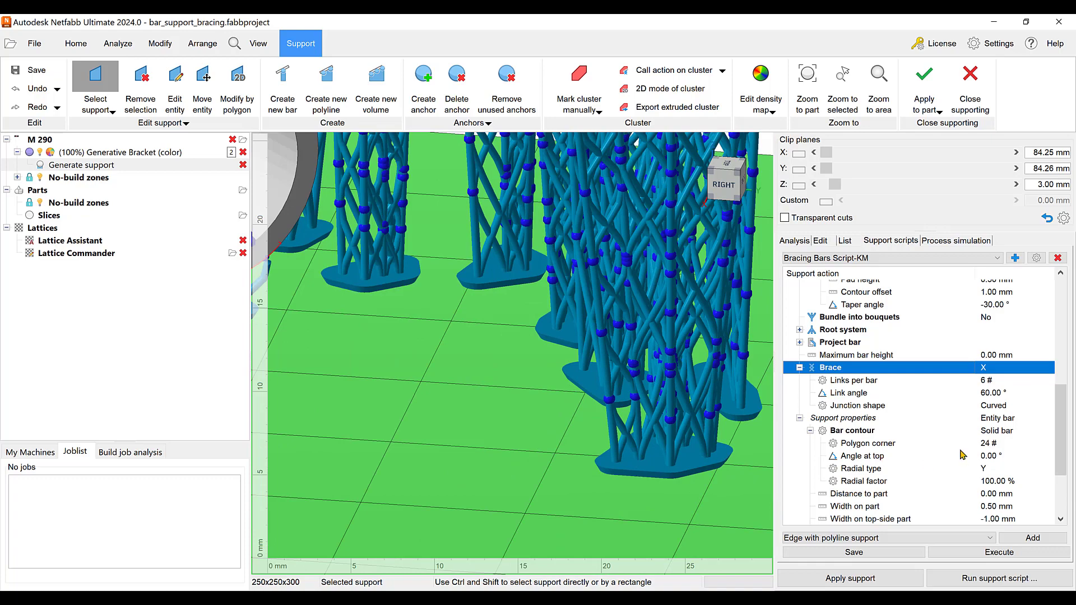
scroll(646, 463, "down", 5)
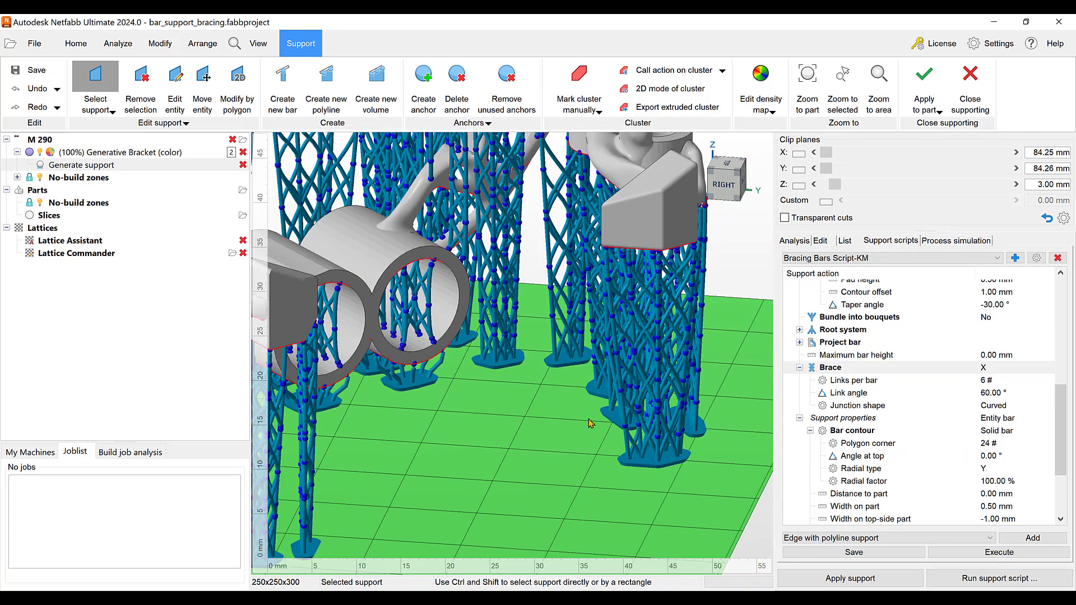
scroll(590, 423, "down", 3)
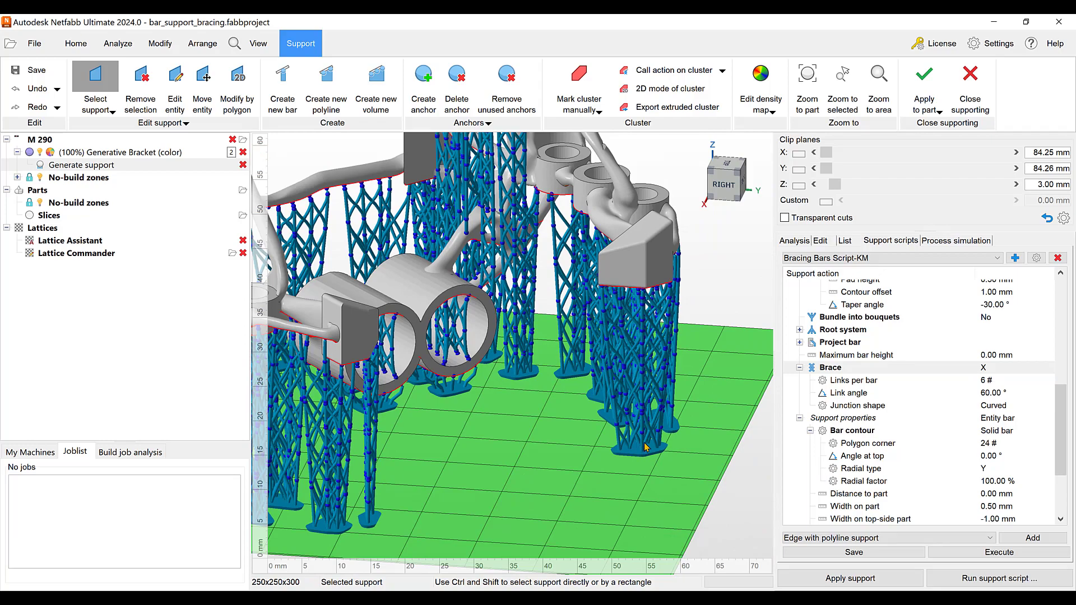
mouse_move(646, 447)
right_mouse_down()
mouse_move(607, 443)
mouse_move(655, 437)
right_mouse_up()
scroll(654, 437, "down", 2)
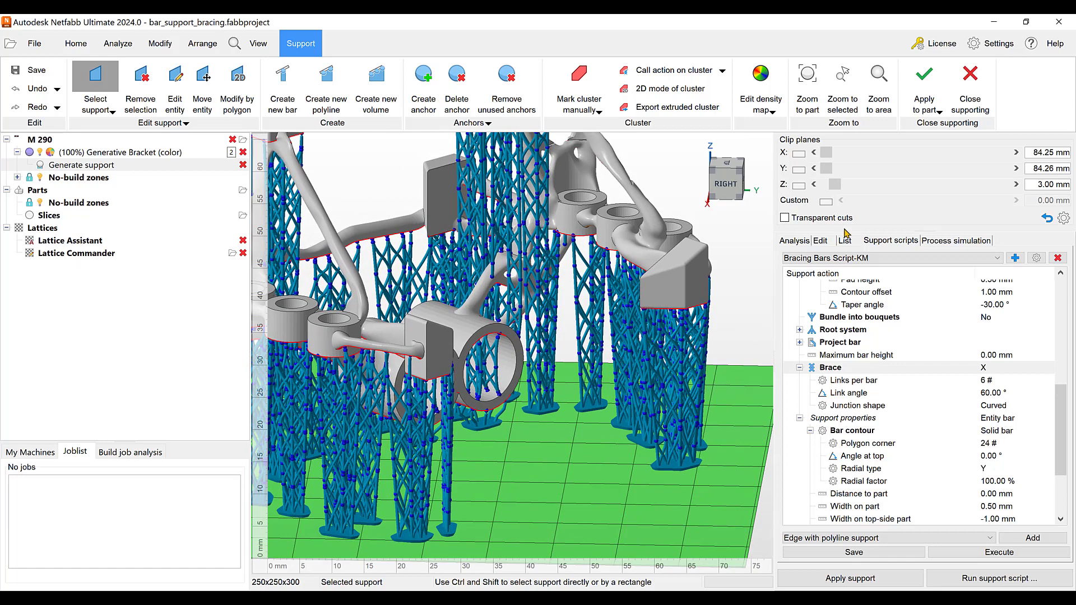
- Add a braced support bar at an anchor under the bracket's upper bar and recalculate supports
left_click(1037, 258)
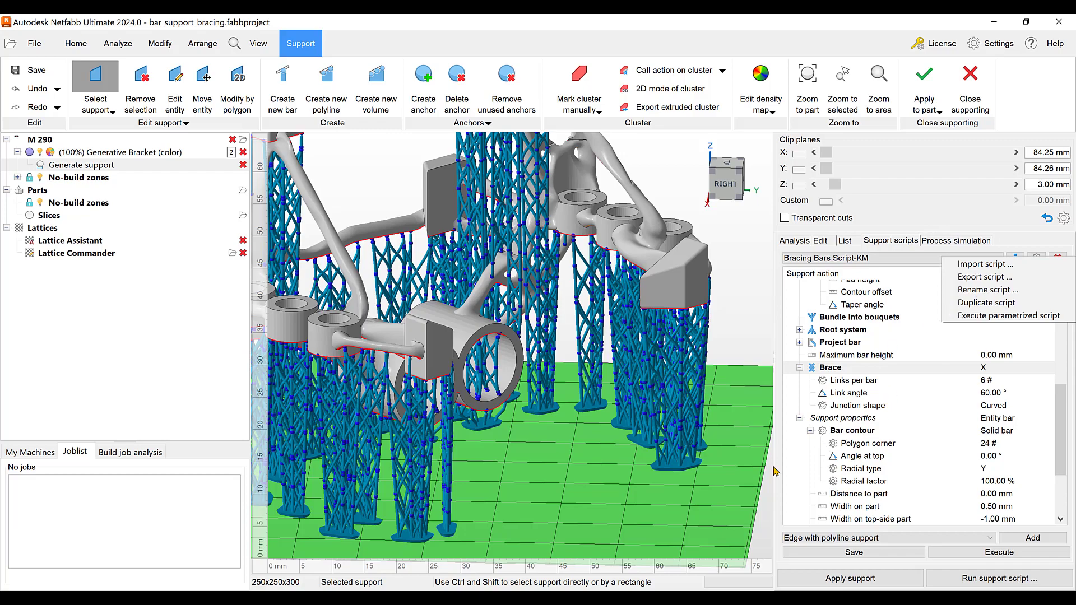
left_click(579, 467)
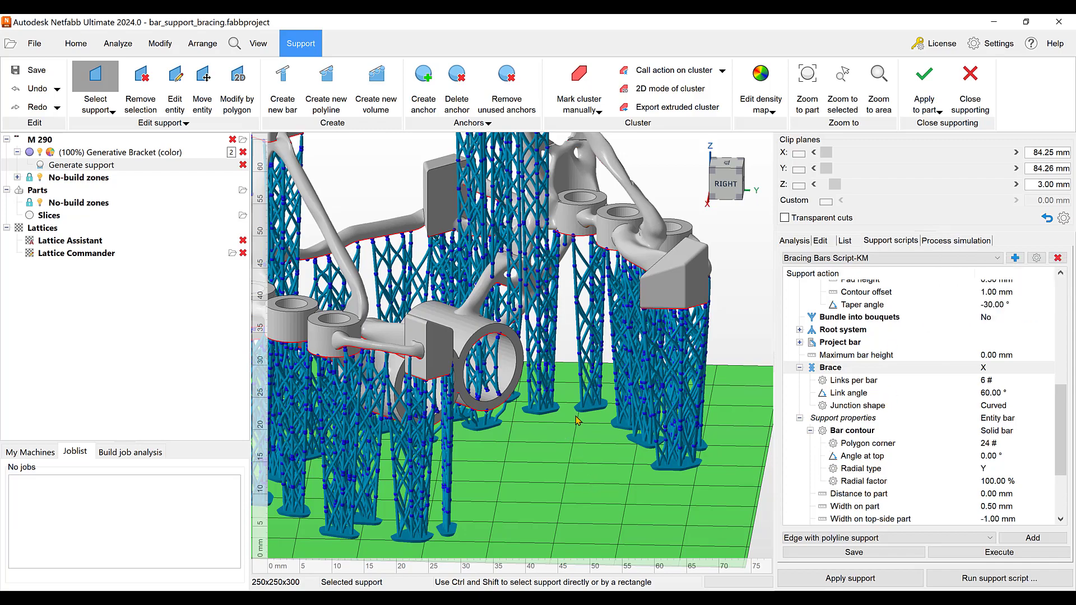
right_click_drag(564, 415, 388, 344)
scroll(381, 316, "up", 5)
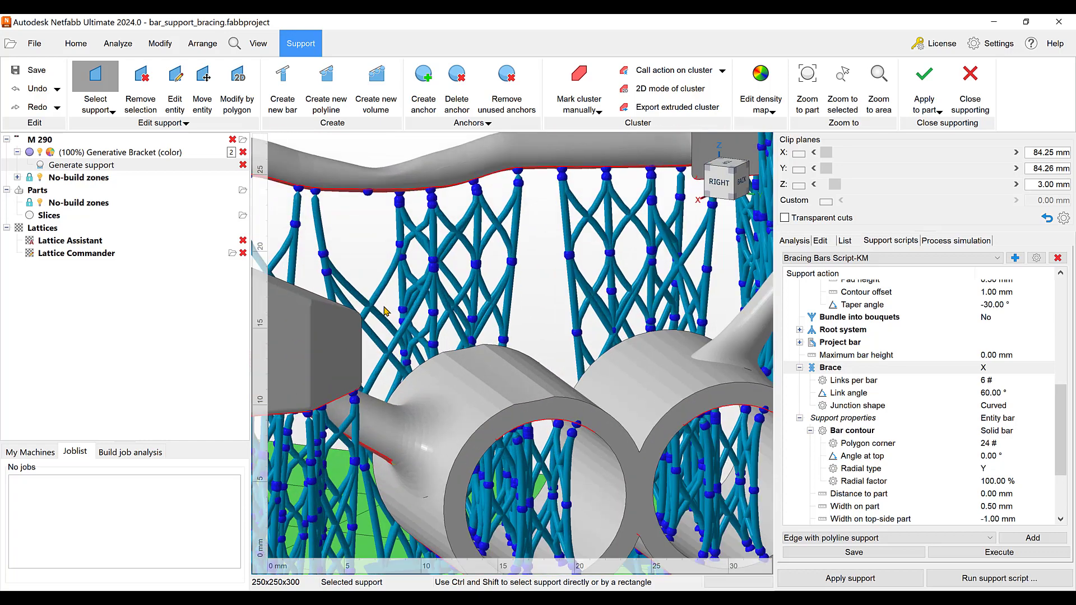
scroll(387, 316, "down", 3)
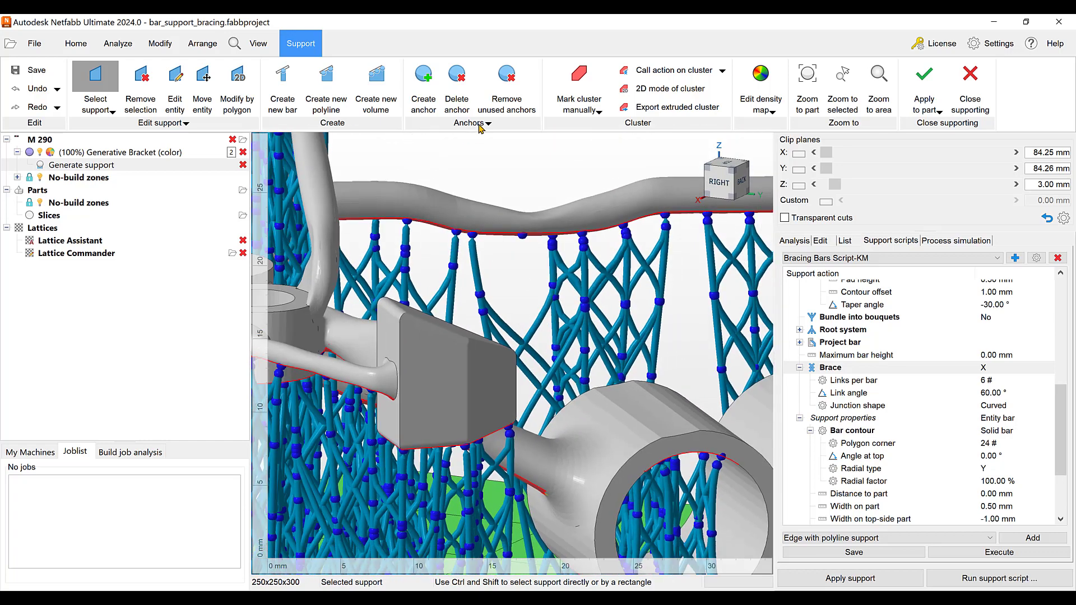
scroll(555, 253, "up", 4)
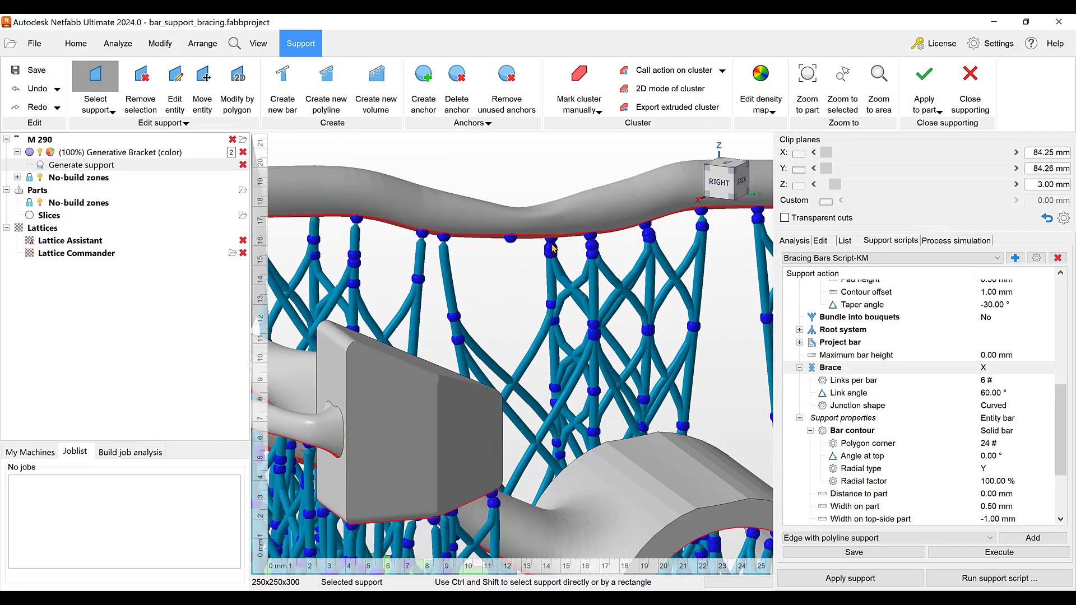
scroll(552, 245, "up", 3)
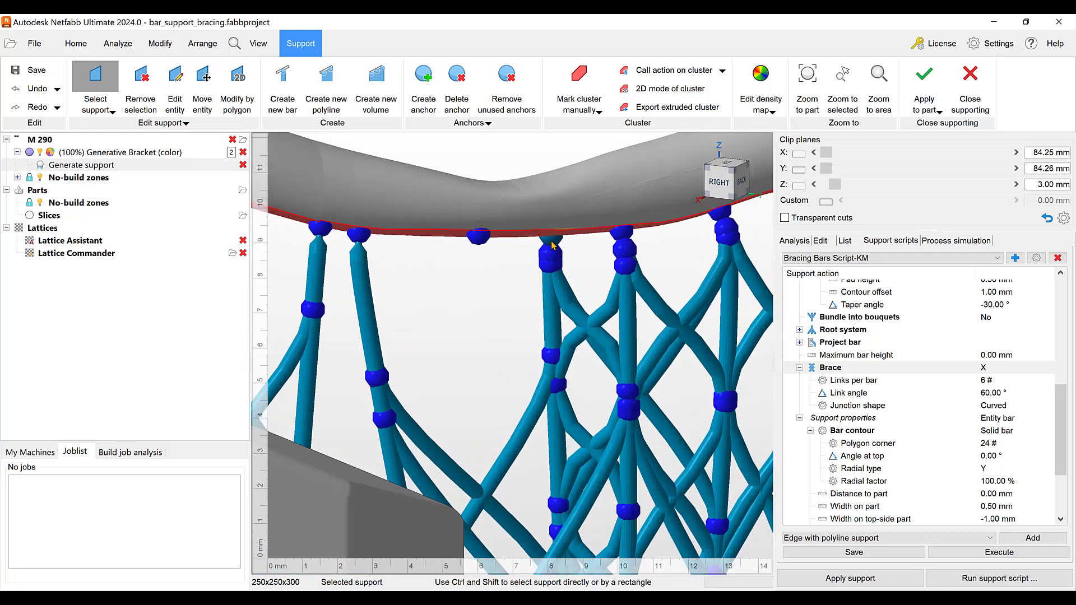
left_click(447, 241)
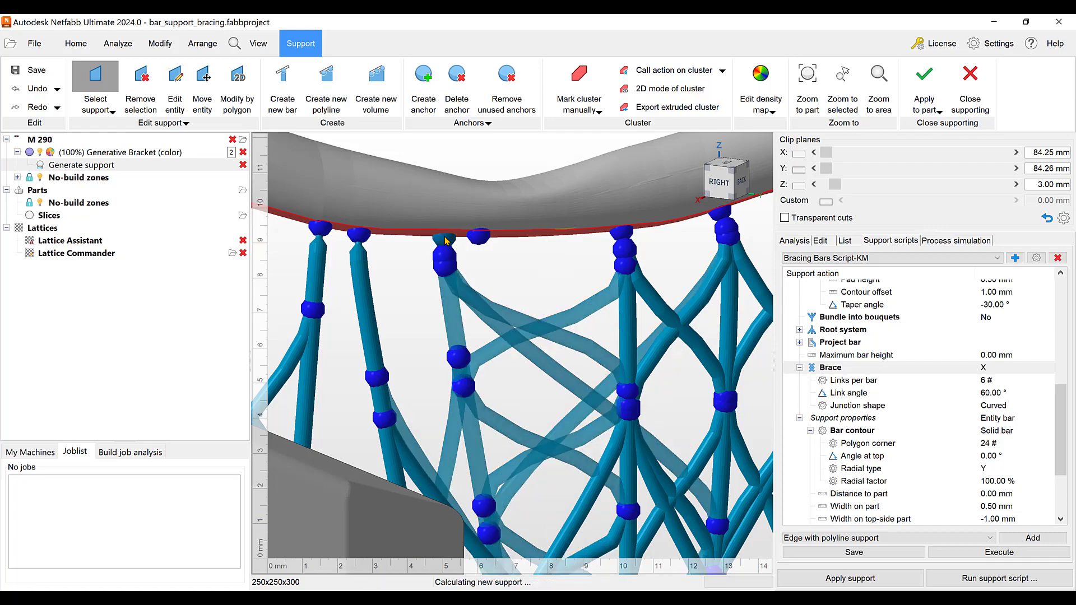
scroll(547, 308, "down", 10)
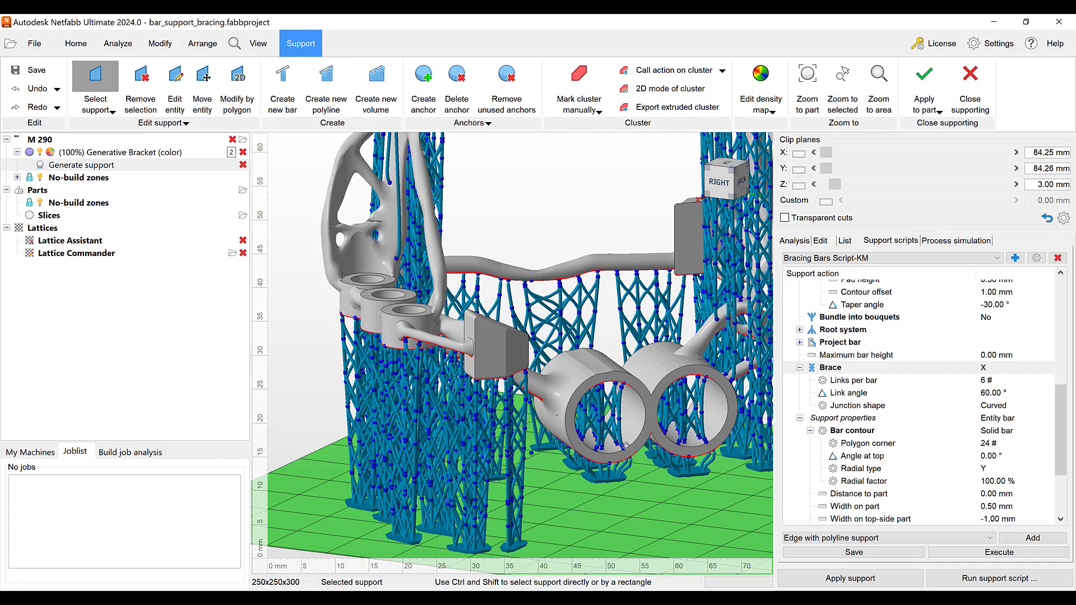
- Save the edited bracing script for the grouped X-braced bar supports (6 links per bar, 60.00°)
scroll(621, 447, "down", 6)
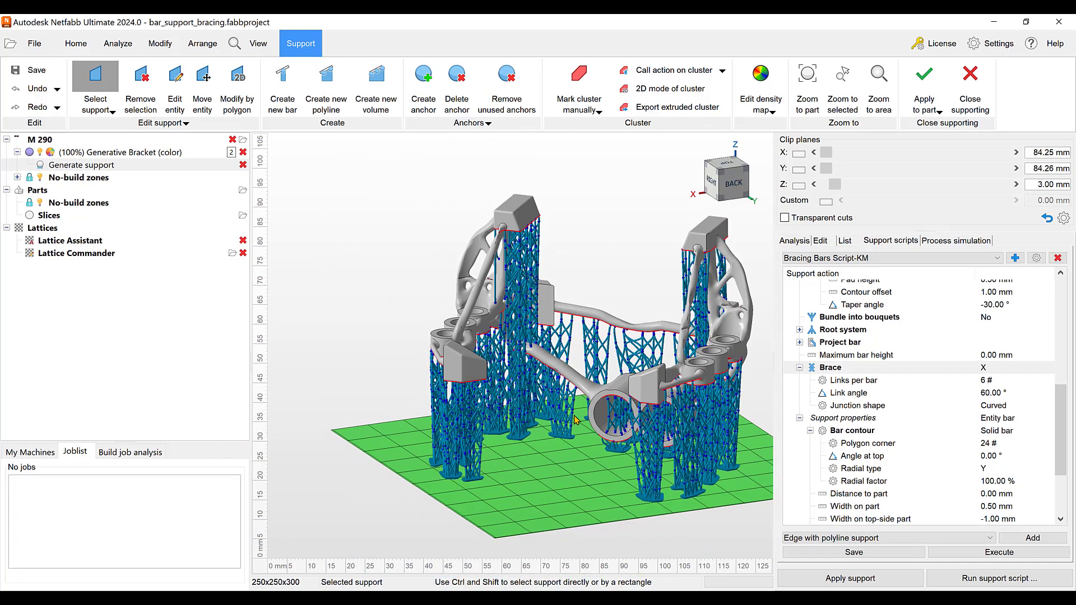
scroll(574, 420, "down", 2)
right_click_drag(616, 435, 601, 449)
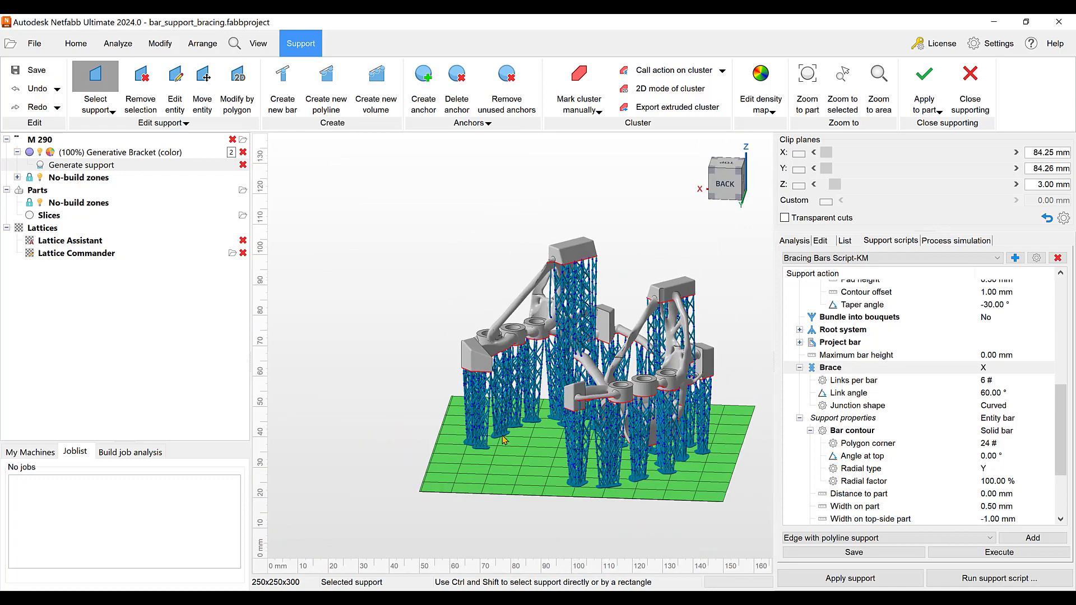
right_click_drag(506, 437, 564, 434)
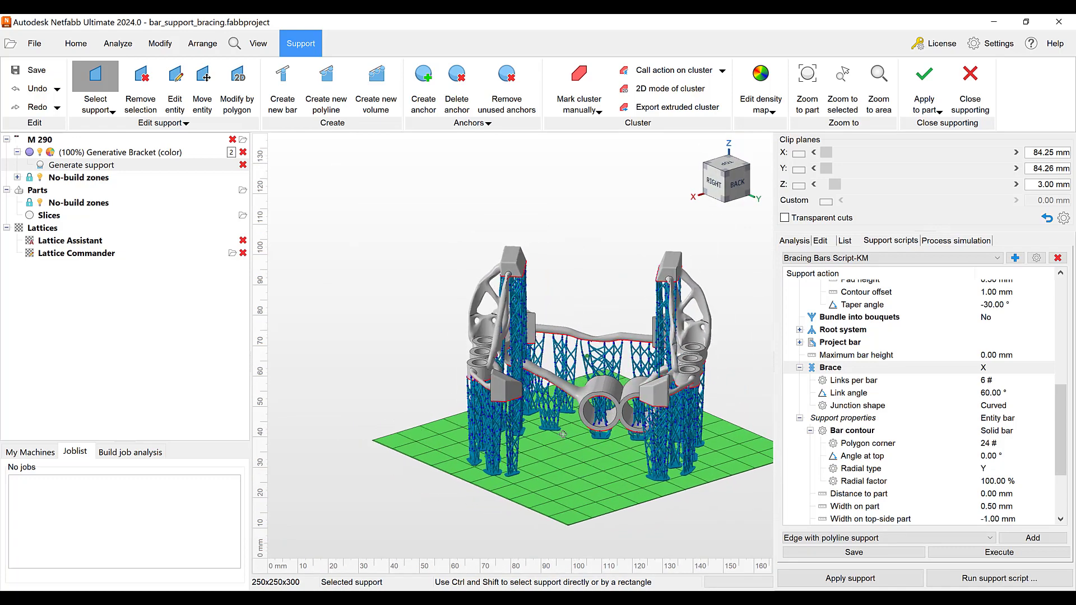
left_click(861, 553)
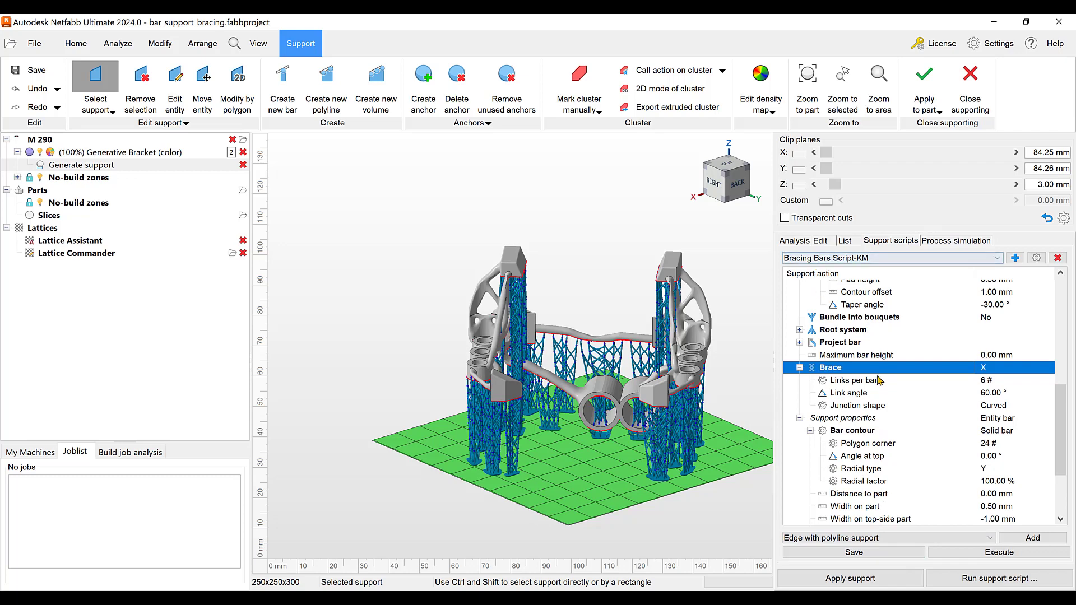
- Apply the supports and close the editor, giving 3.61 cm³ support and 7h 57m 45s build time
left_click(850, 579)
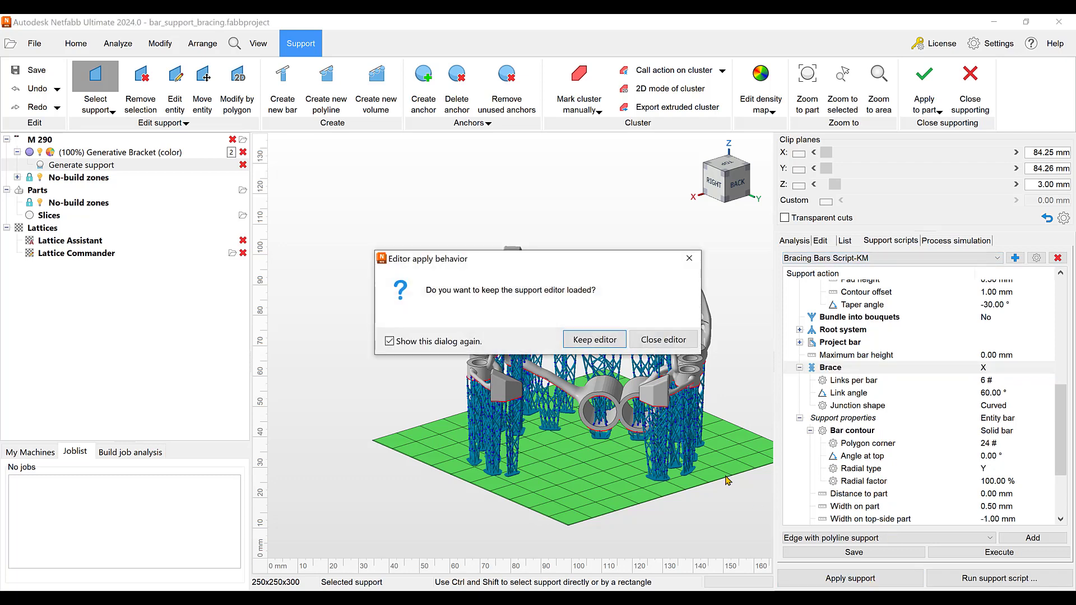
left_click(612, 345)
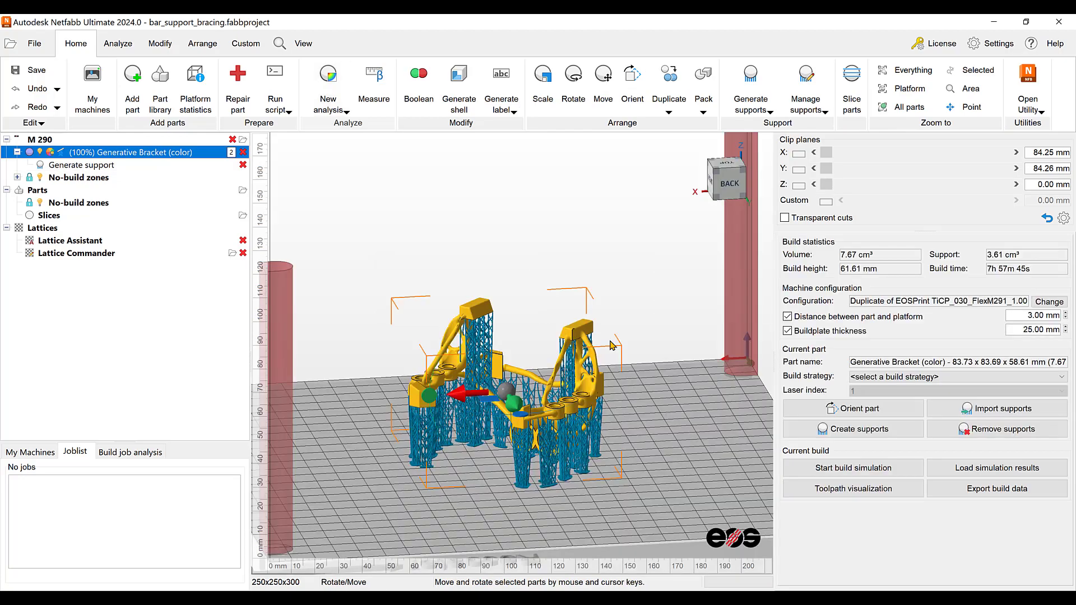
scroll(613, 346, "up", 5)
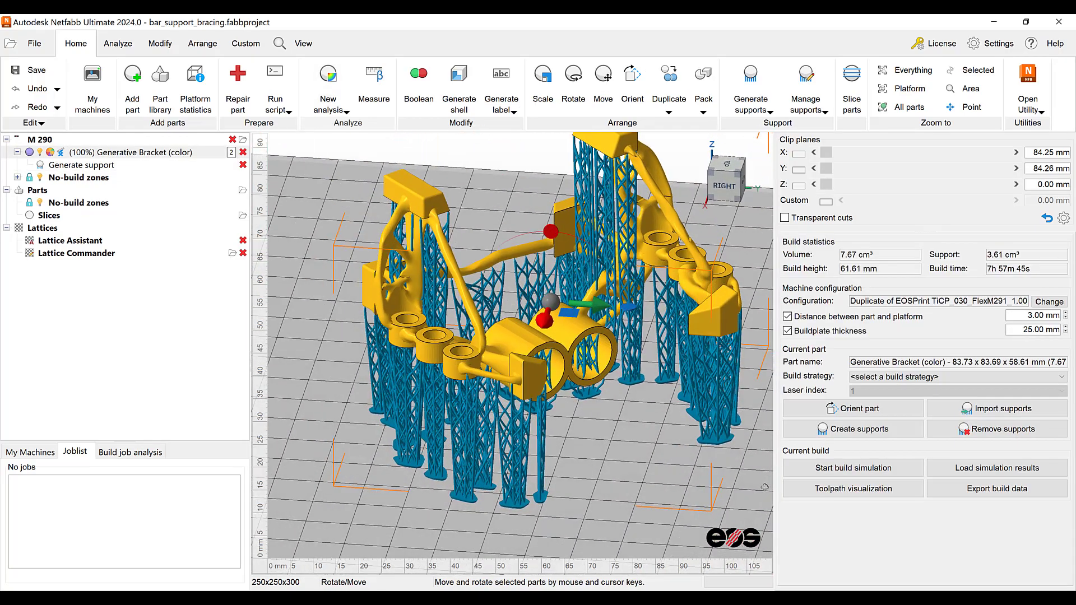